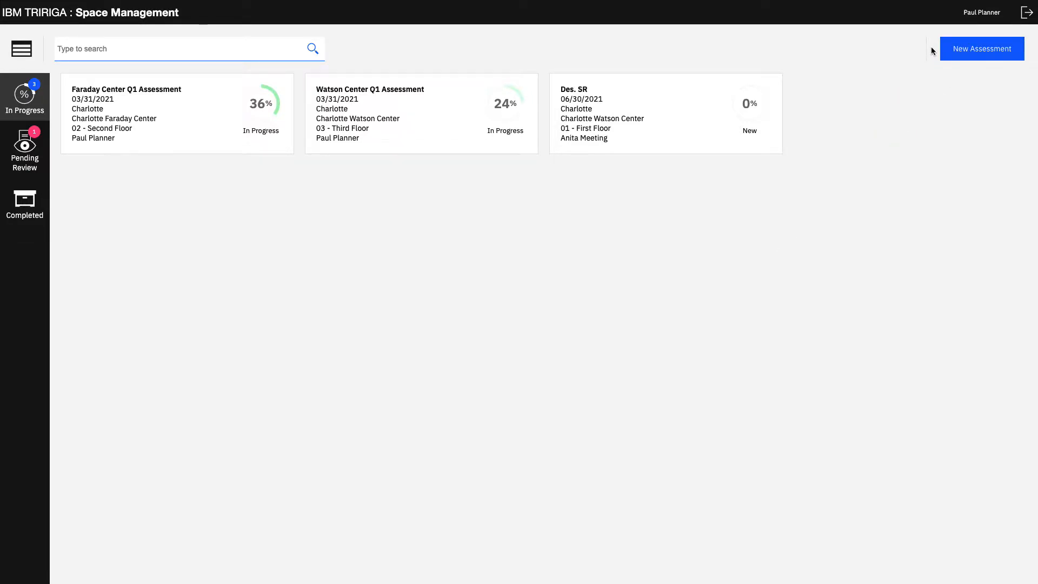
Start a new space assessment for the Charlotte Watson Center building, floor 01 - First Floor.
{"action": "left_click", "coordinate": [958, 51]}
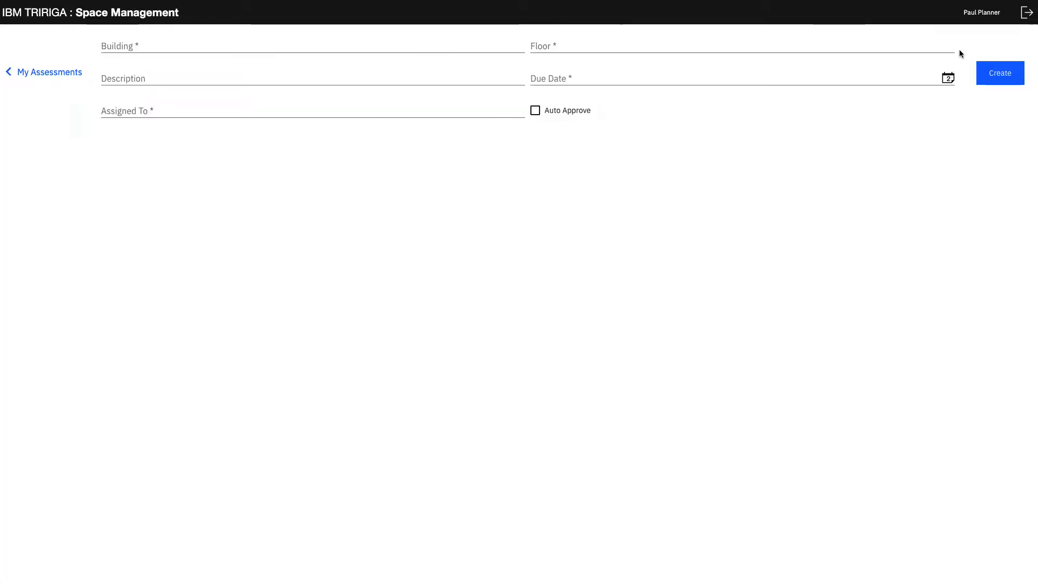
{"action": "left_click", "coordinate": [480, 43]}
{"action": "type", "text": "charlott"}
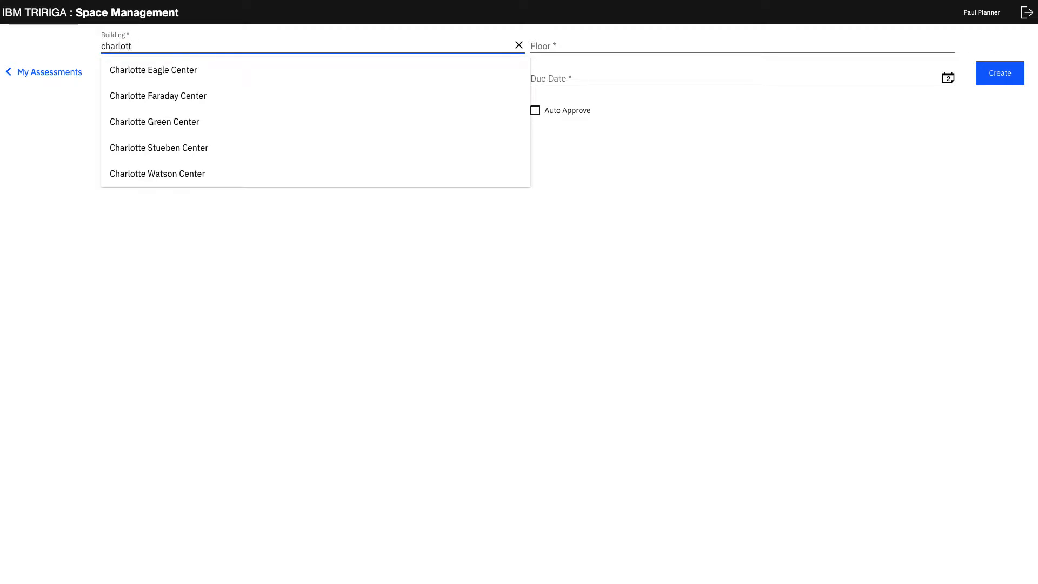
{"action": "left_click", "coordinate": [243, 175]}
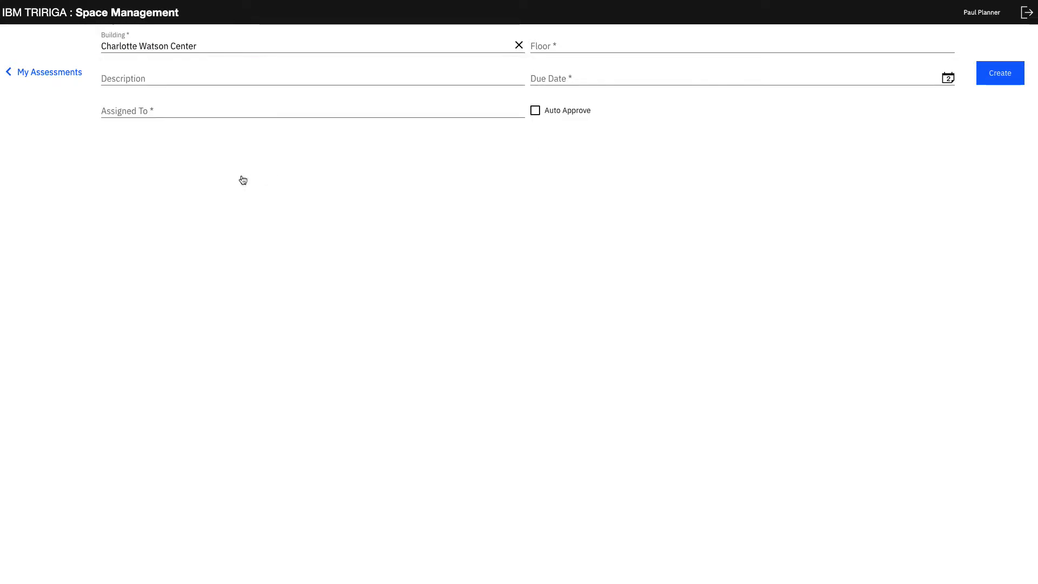
{"action": "left_click", "coordinate": [566, 44]}
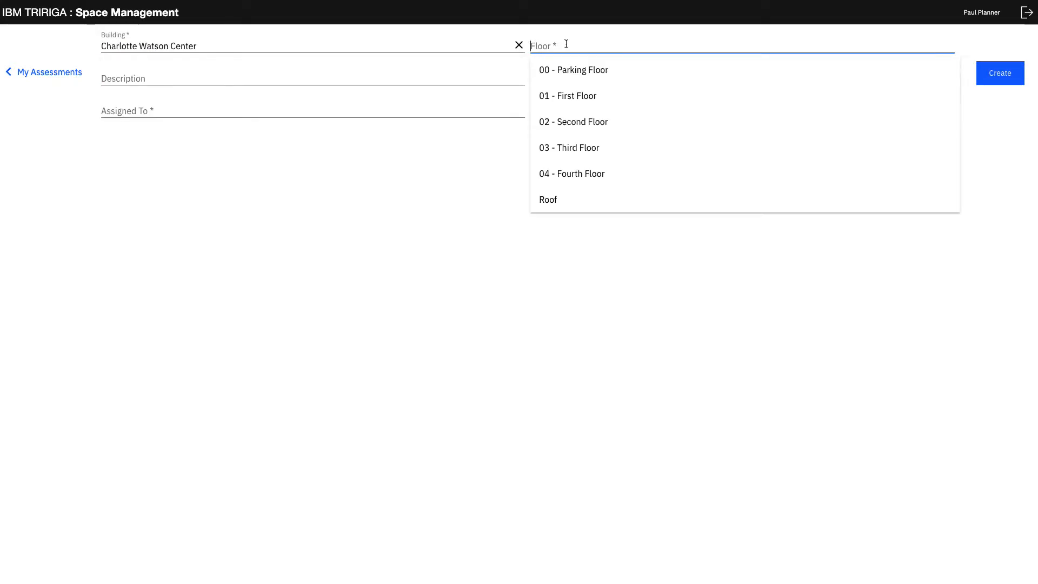
{"action": "left_click", "coordinate": [586, 97]}
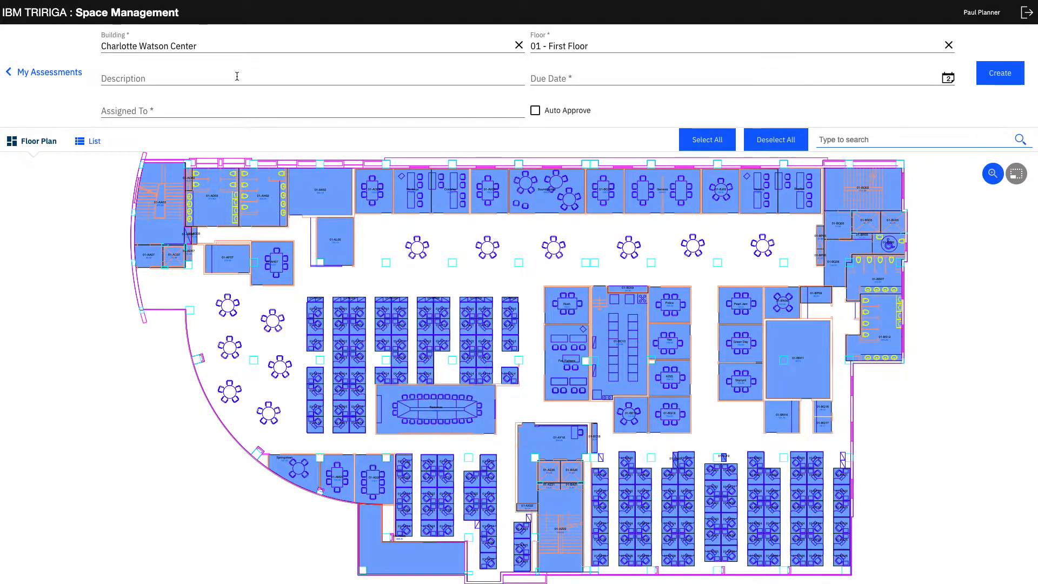
Describe the new assessment as Middle Desks and set its due date to 07/13/2021.
{"action": "left_click", "coordinate": [237, 76]}
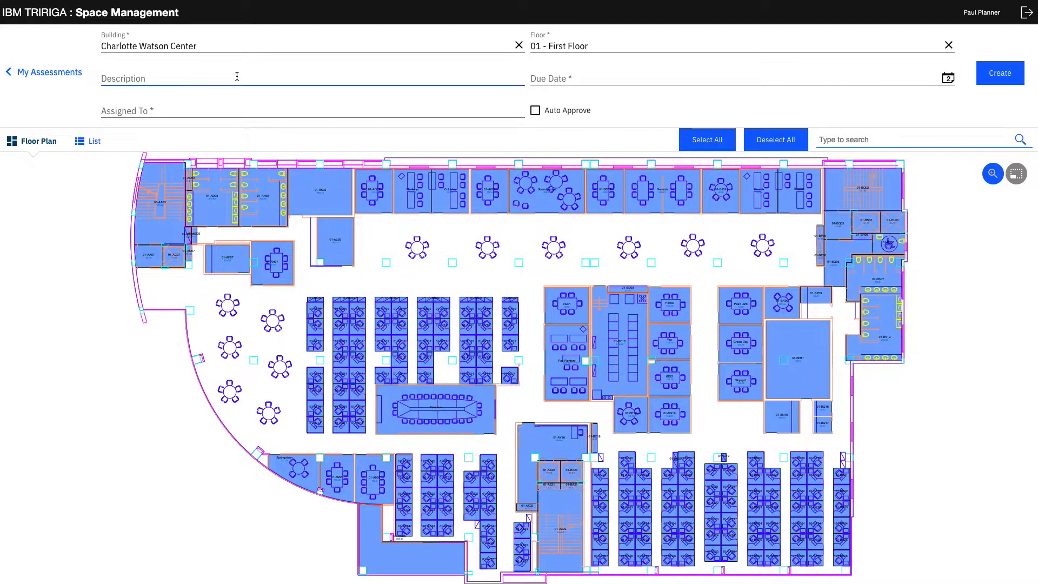
{"action": "type", "text": "Midd"}
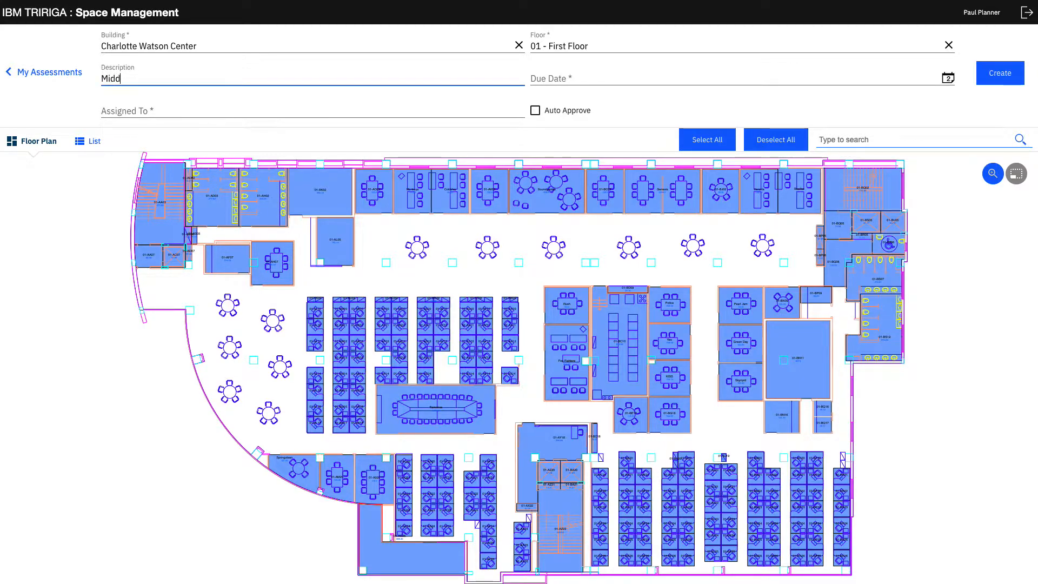
{"action": "type", "text": "le Desks"}
{"action": "left_click", "coordinate": [948, 80]}
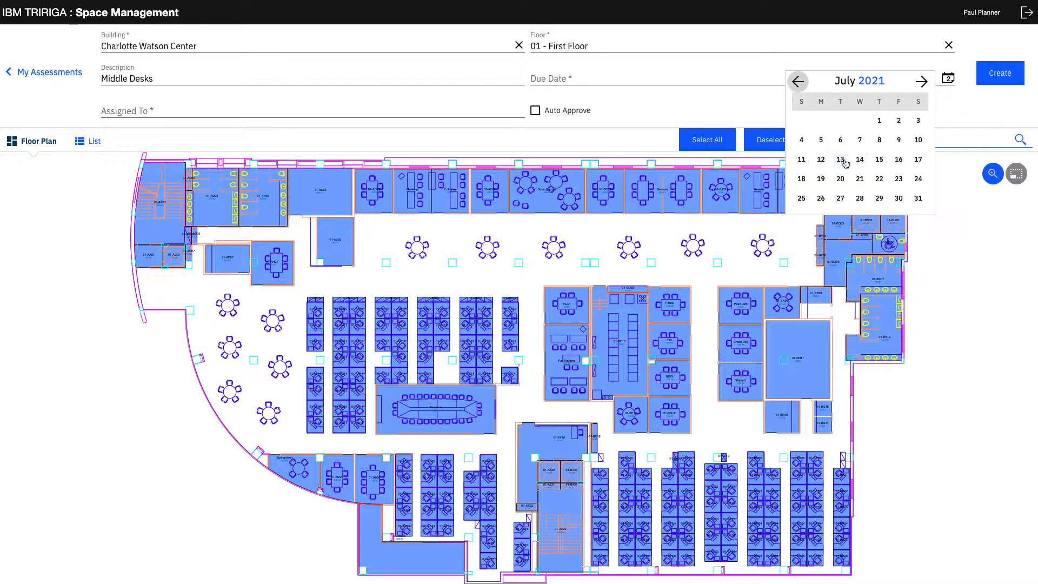
{"action": "left_click", "coordinate": [841, 160]}
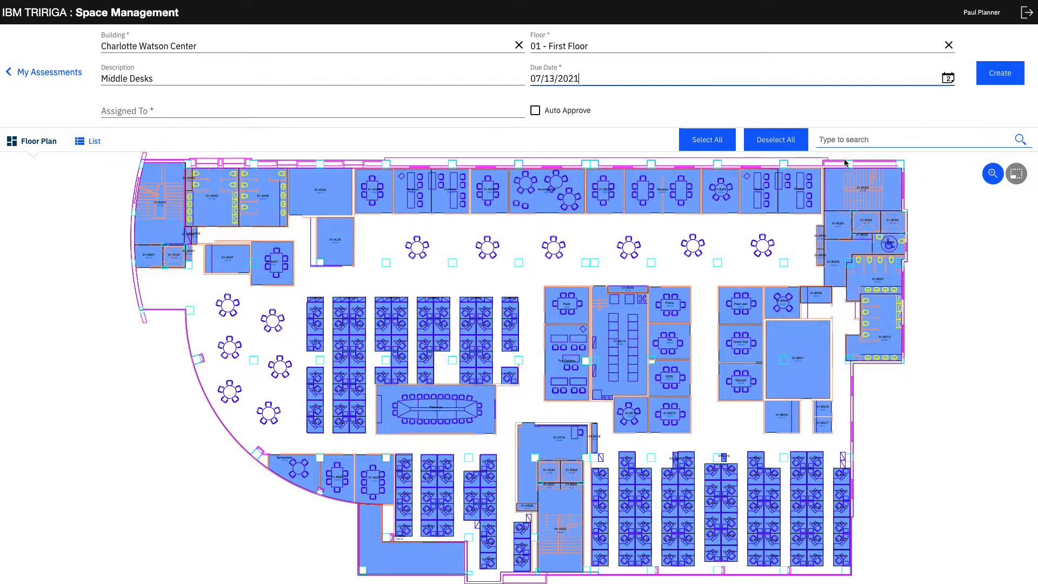
Search the people list for the planner and assign the assessment to the person in the Space Planning organization.
{"action": "left_click", "coordinate": [197, 107]}
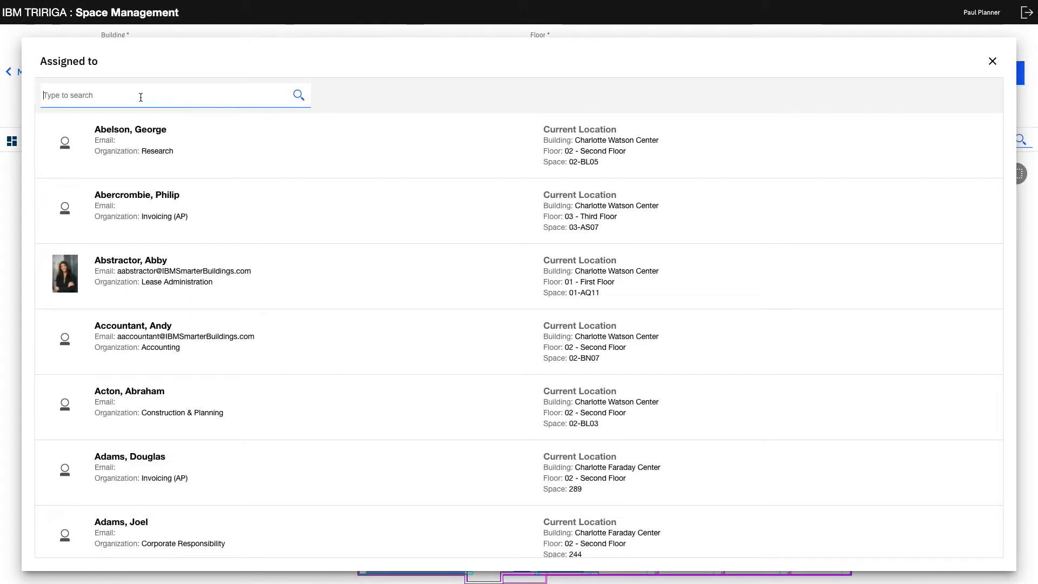
{"action": "type", "text": "Planner"}
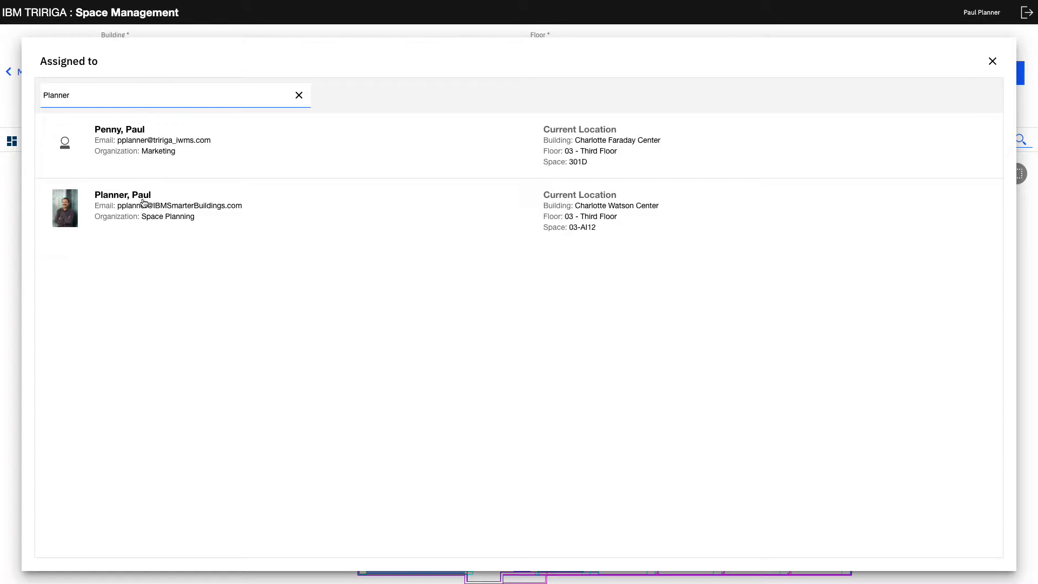
{"action": "left_click", "coordinate": [63, 193]}
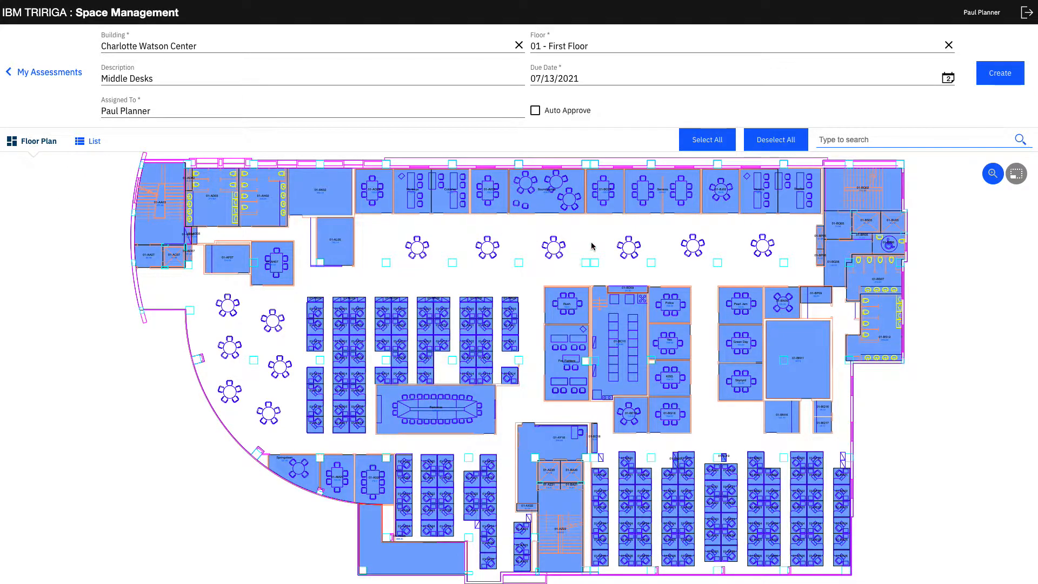
Deselect all spaces on the floor plan, and try selecting and deselecting only the spaces that match "stair".
{"action": "left_click", "coordinate": [789, 139]}
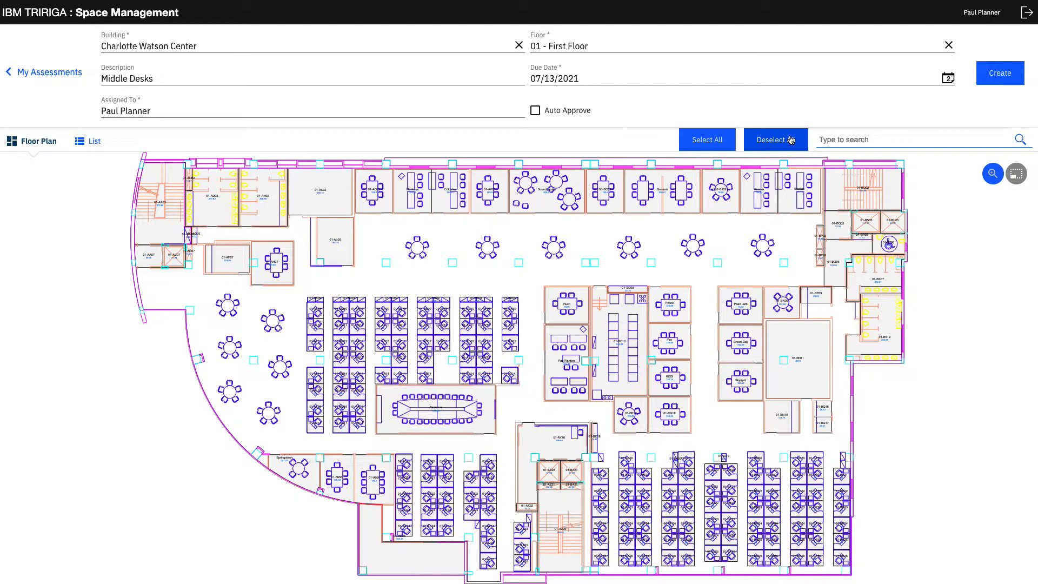
{"action": "left_click", "coordinate": [860, 137]}
{"action": "type", "text": "stao"}
{"action": "key", "text": "BackSpace"}
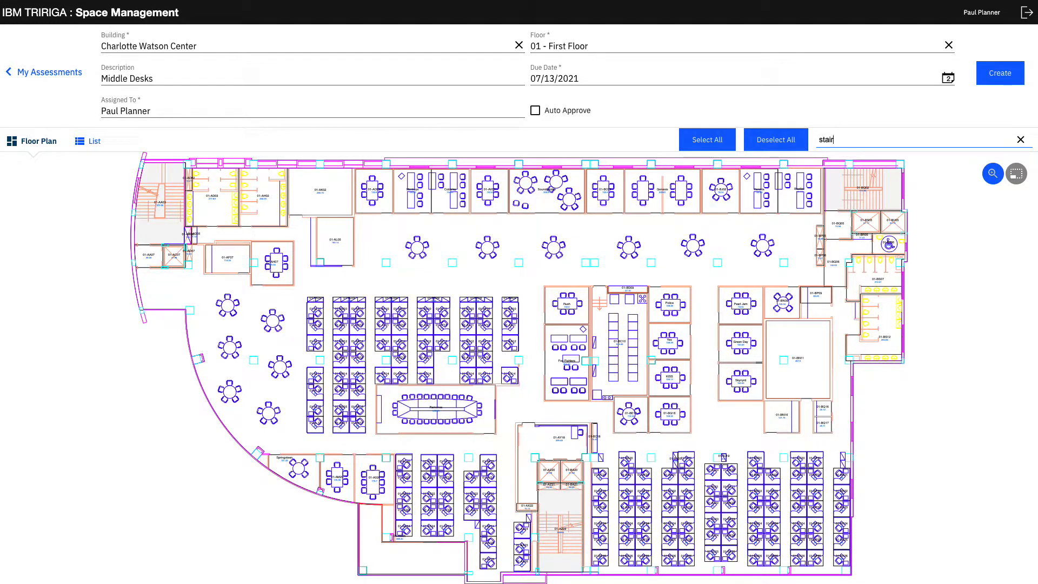
{"action": "left_click", "coordinate": [696, 150]}
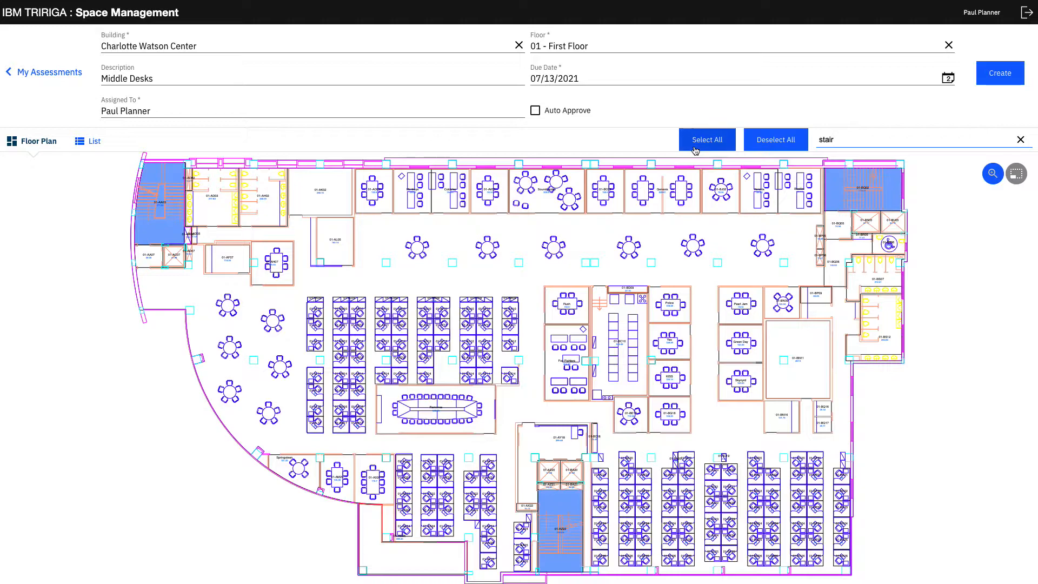
{"action": "left_click", "coordinate": [787, 141]}
Filter the floor plan by "office", try selecting and deselecting all matching spaces, and clear the filter.
{"action": "left_click_drag", "start_coordinate": [838, 141], "coordinate": [815, 141]}
{"action": "type", "text": "office"}
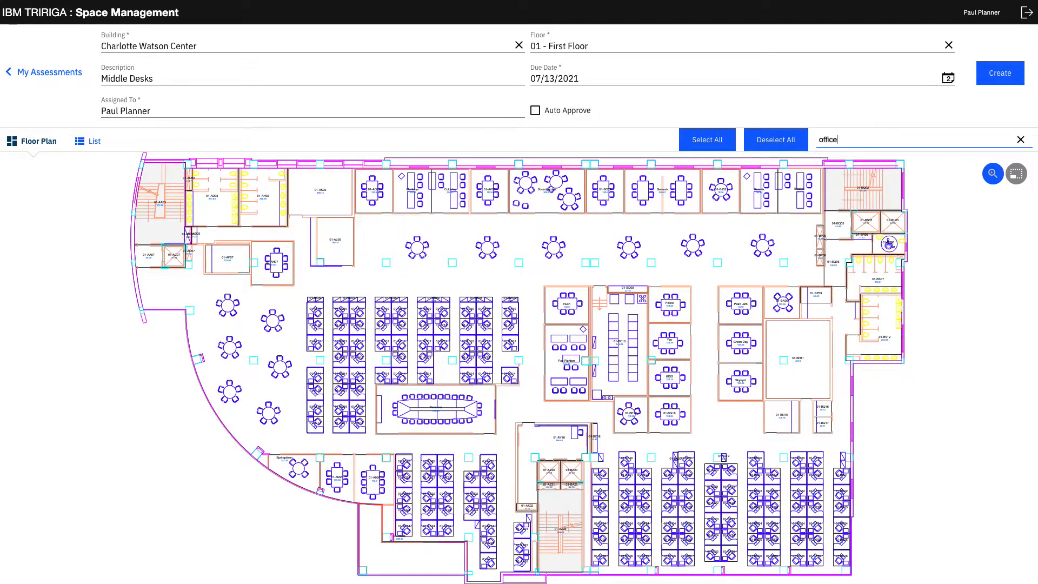
{"action": "left_click", "coordinate": [708, 141]}
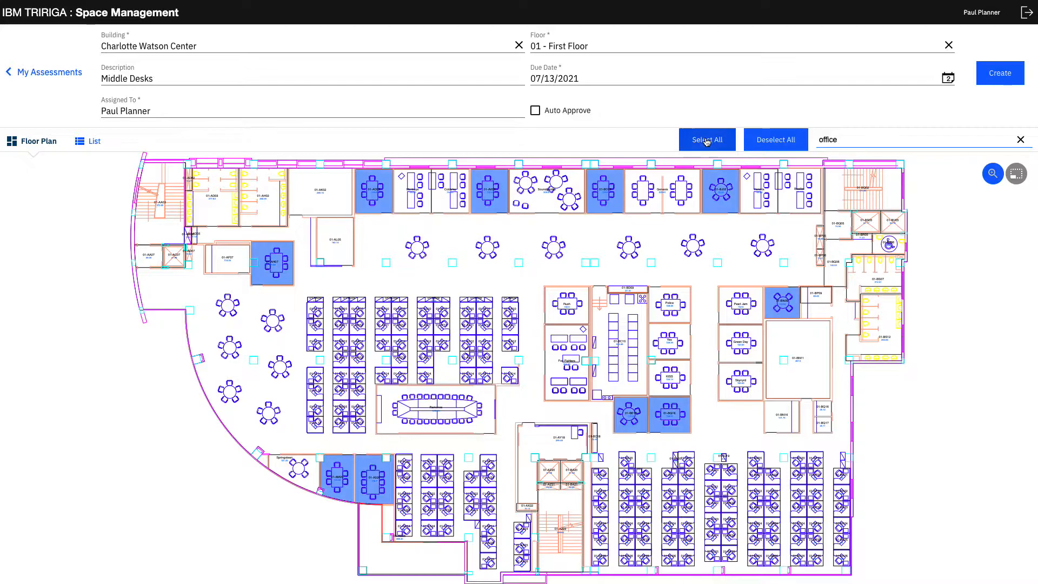
{"action": "left_click", "coordinate": [772, 143]}
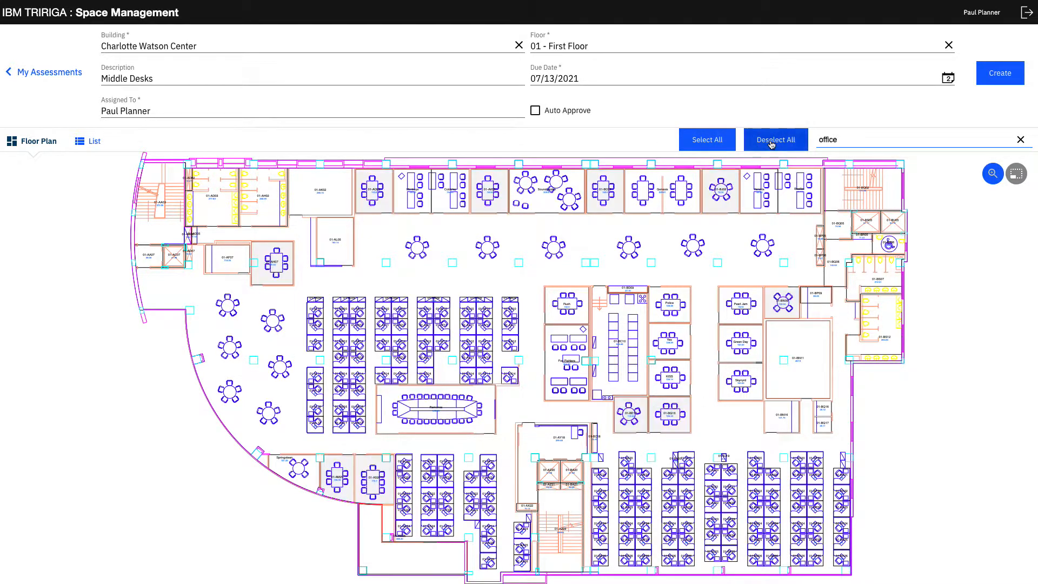
{"action": "left_click", "coordinate": [1021, 140]}
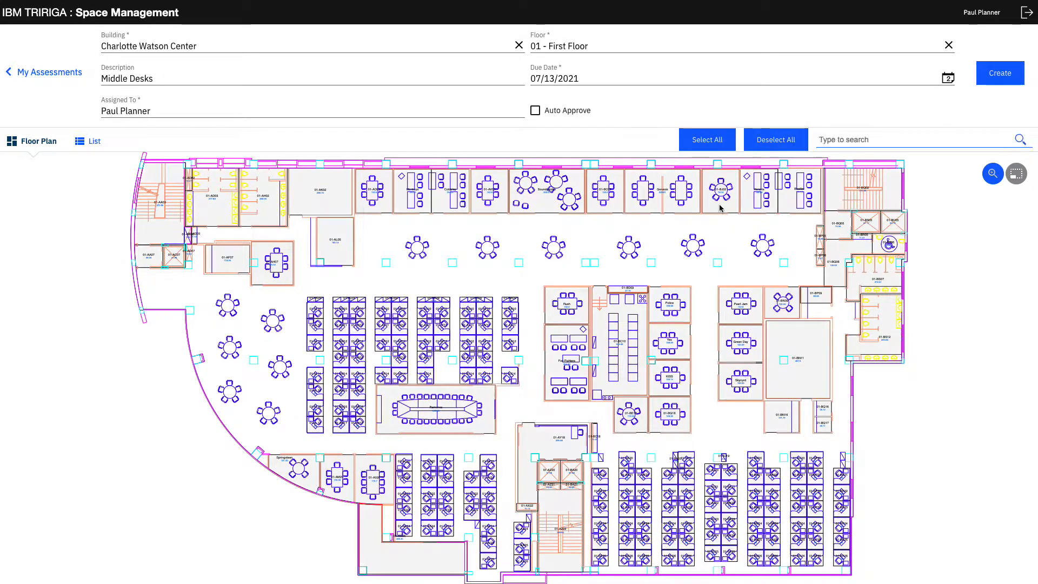
Select the 14 desks in the three easternmost columns of the desk block just north of the large conference room.
{"action": "left_click", "coordinate": [508, 312]}
{"action": "left_click", "coordinate": [509, 326]}
{"action": "left_click", "coordinate": [509, 344]}
{"action": "left_click", "coordinate": [485, 345]}
{"action": "left_click", "coordinate": [485, 359]}
{"action": "left_click", "coordinate": [485, 327]}
{"action": "left_click", "coordinate": [485, 312]}
{"action": "left_click", "coordinate": [468, 312]}
{"action": "left_click", "coordinate": [472, 326]}
{"action": "left_click", "coordinate": [468, 343]}
{"action": "left_click", "coordinate": [468, 359]}
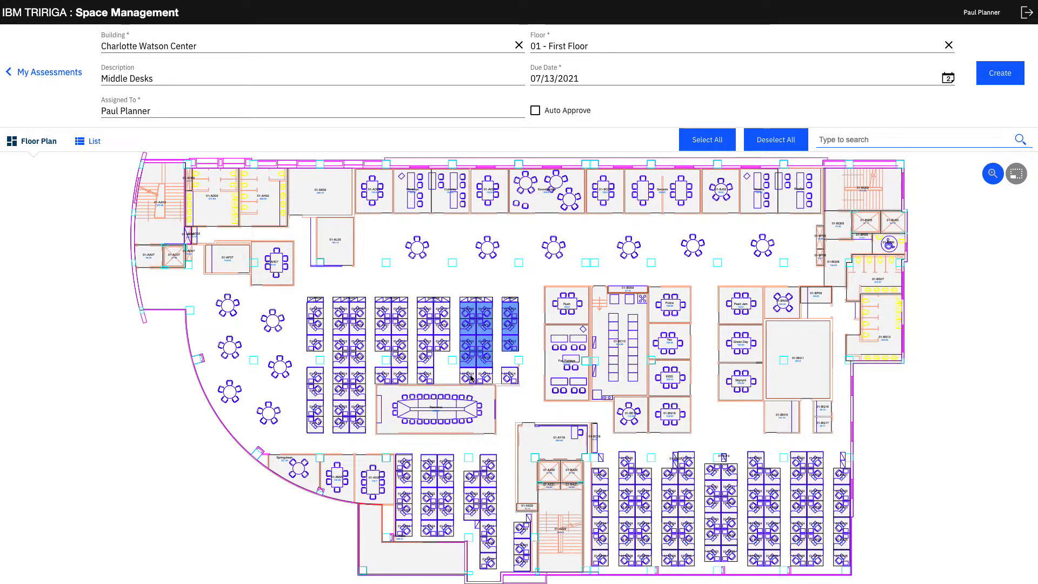
{"action": "left_click", "coordinate": [469, 376]}
{"action": "left_click", "coordinate": [485, 376]}
{"action": "left_click", "coordinate": [510, 376]}
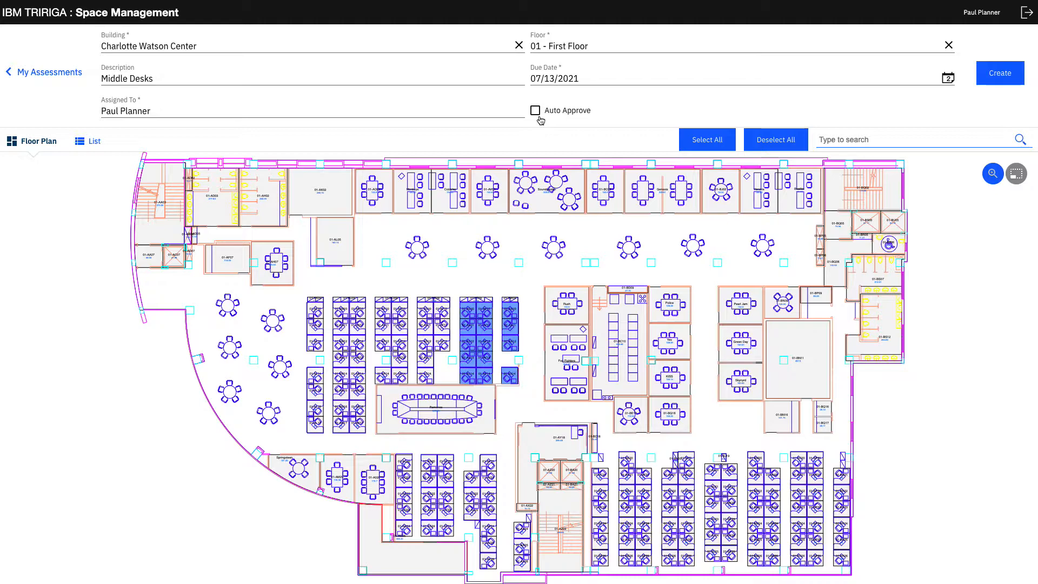
Create the Middle Desks assessment and reload the page to refresh the in-progress list.
{"action": "left_click", "coordinate": [994, 74]}
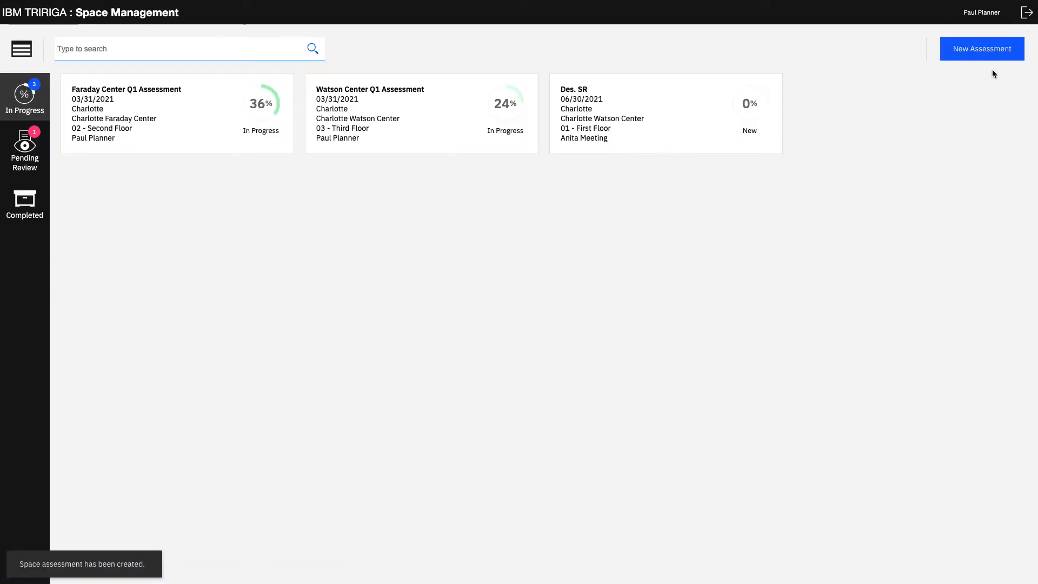
{"action": "mouse_move", "coordinate": [745, 2]}
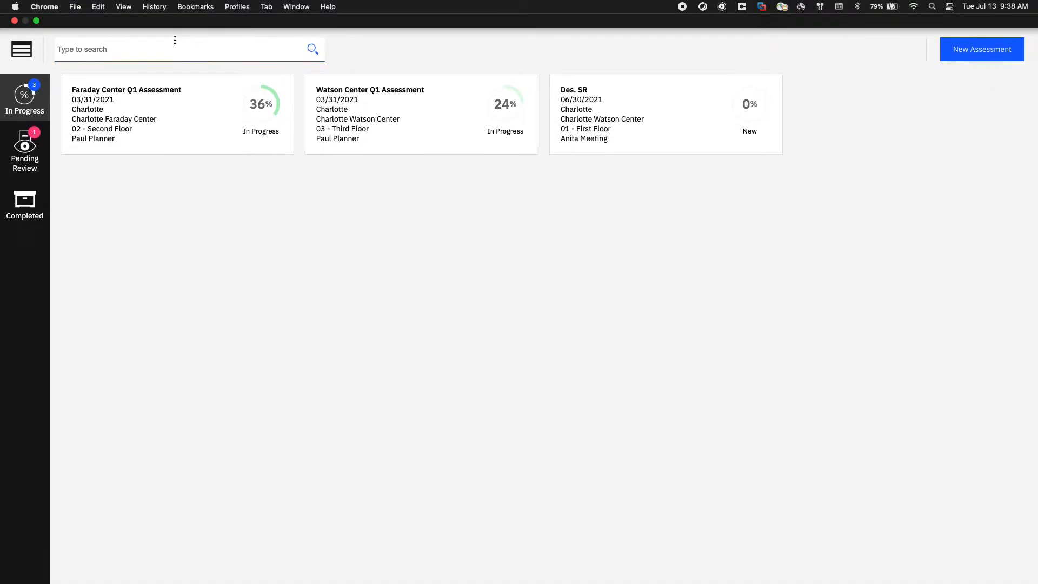
{"action": "left_click", "coordinate": [45, 7]}
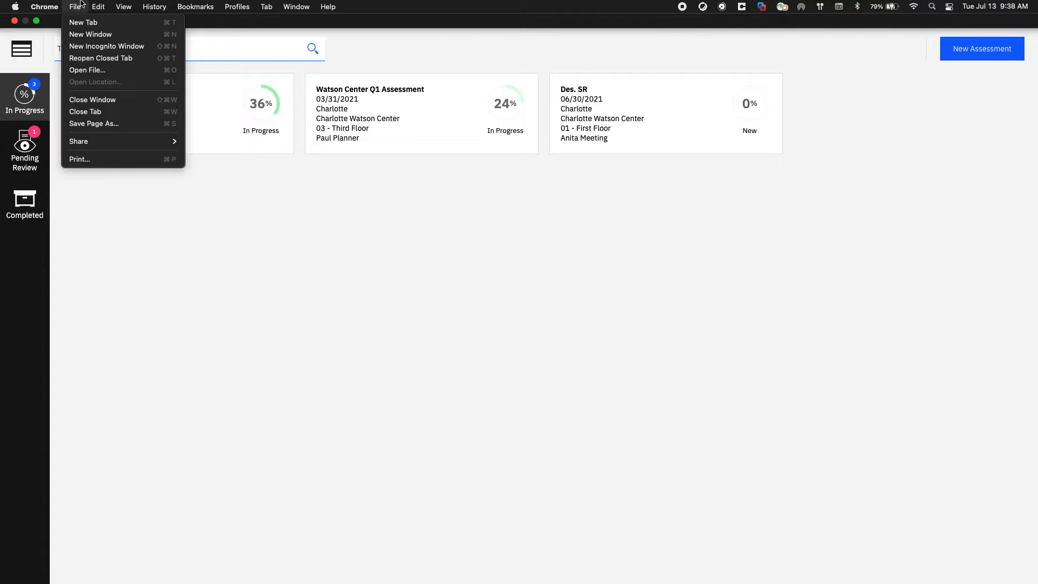
{"action": "mouse_move", "coordinate": [120, 4]}
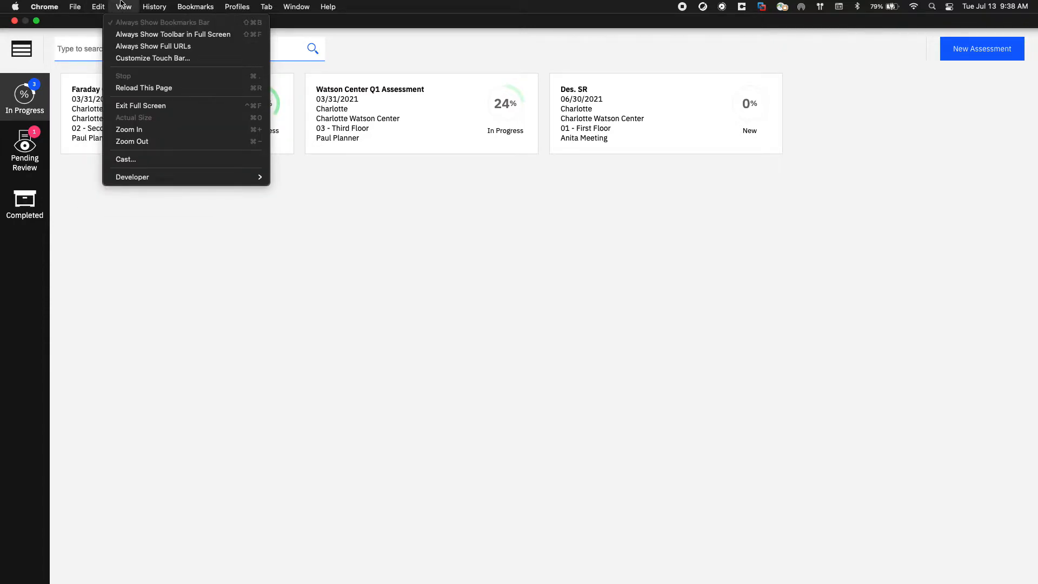
{"action": "left_click", "coordinate": [144, 88]}
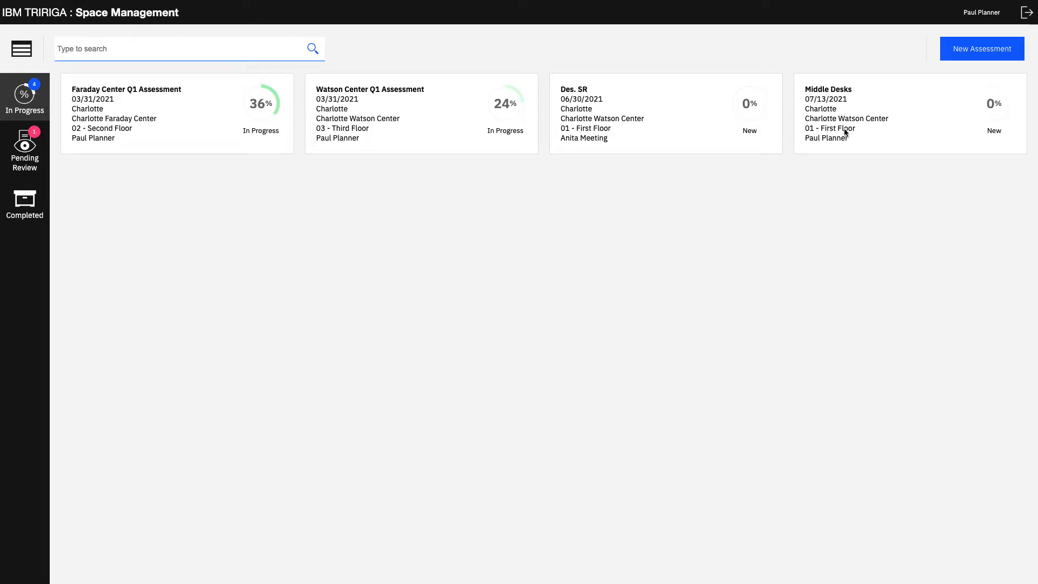
Review the people, asset and excluded changes of the pending South East Desks assessment and apply its included actions.
{"action": "left_click", "coordinate": [35, 163]}
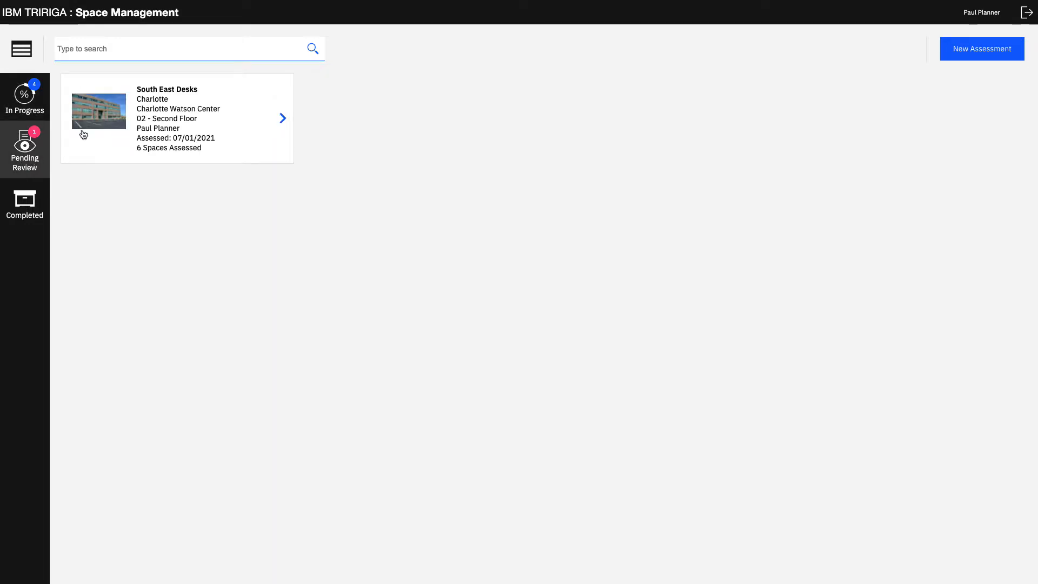
{"action": "left_click", "coordinate": [250, 124]}
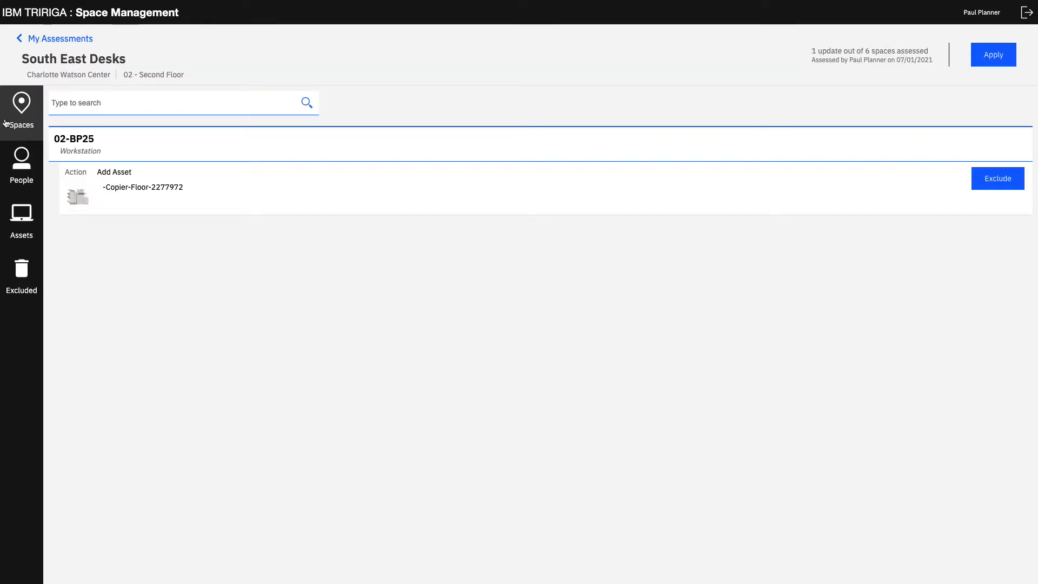
{"action": "left_click", "coordinate": [20, 164]}
{"action": "left_click", "coordinate": [26, 223]}
{"action": "left_click", "coordinate": [29, 281]}
{"action": "left_click", "coordinate": [27, 223]}
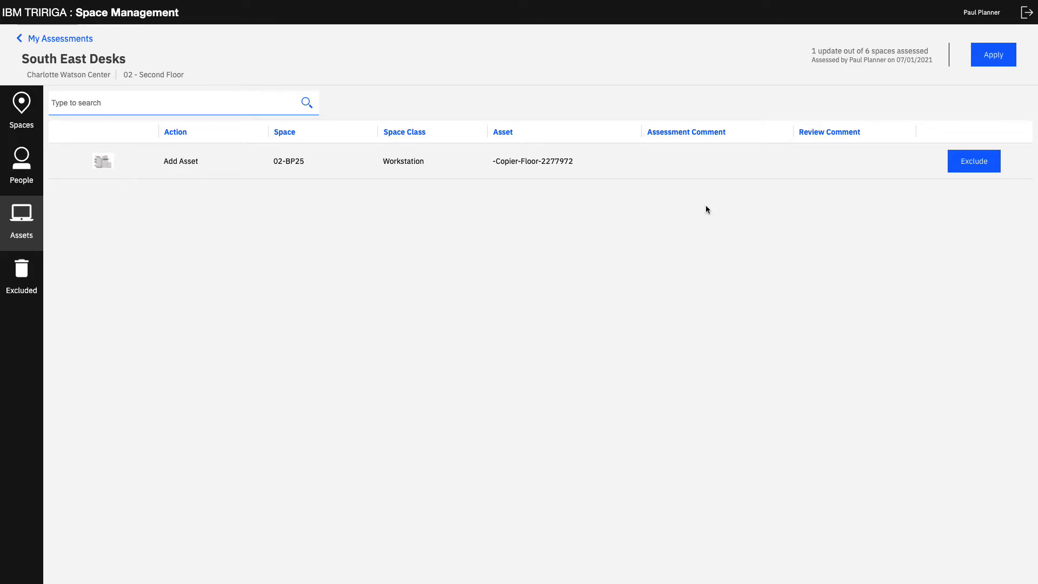
{"action": "left_click", "coordinate": [1007, 55]}
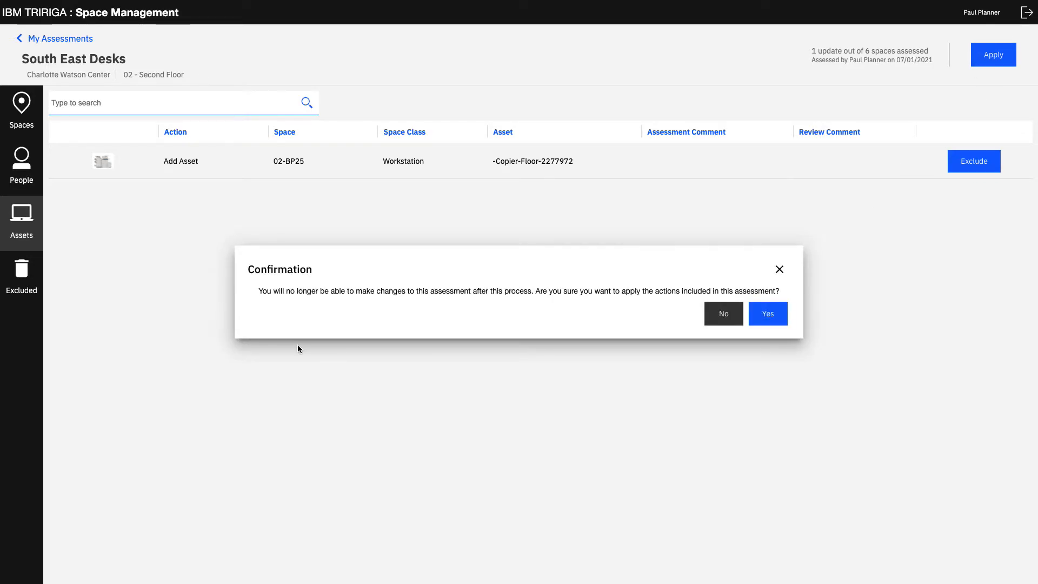
{"action": "left_click", "coordinate": [783, 308]}
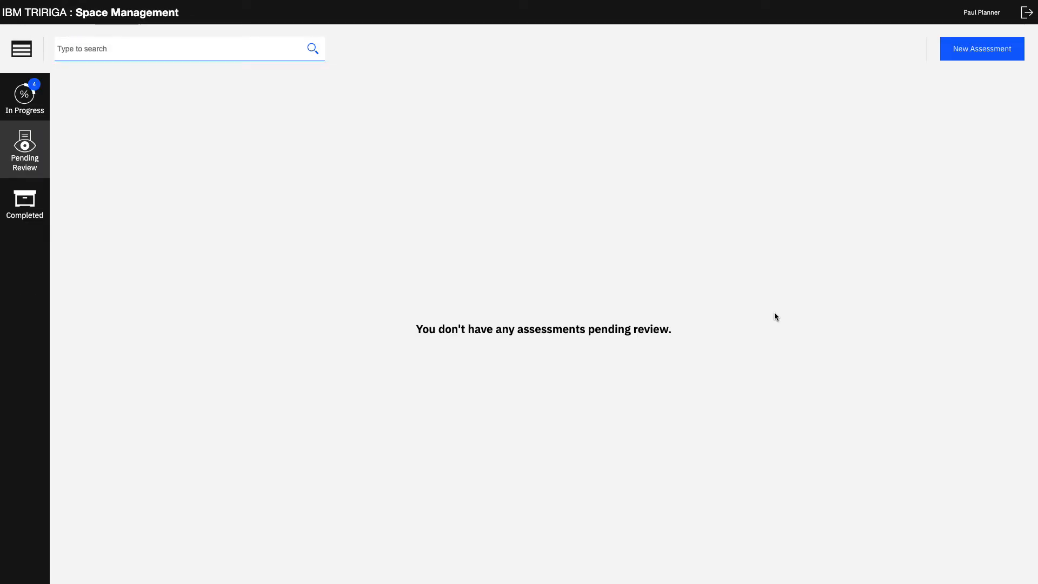
Check the list of completed assessments and return to the ones in progress.
{"action": "left_click", "coordinate": [43, 209]}
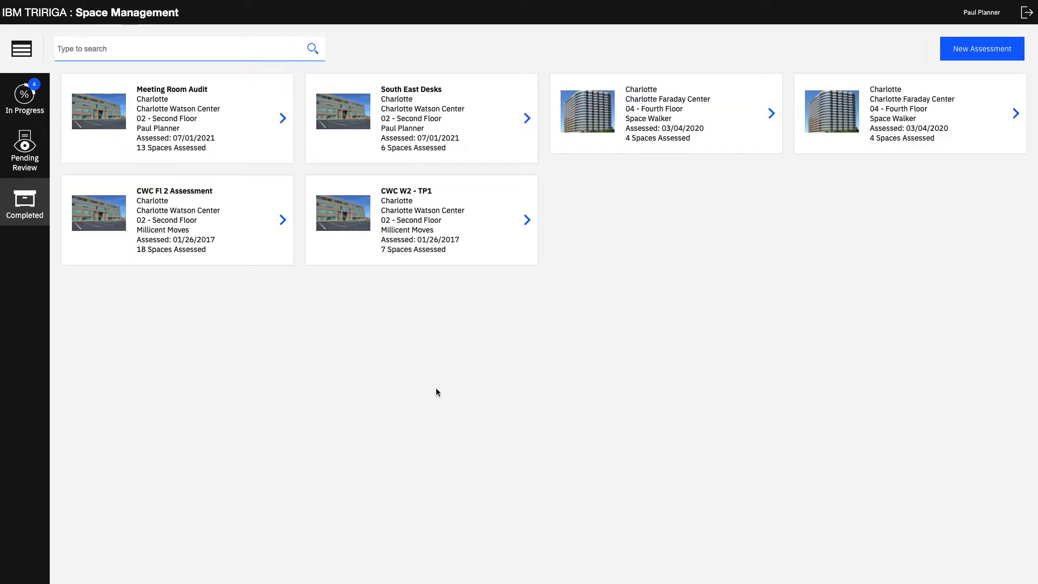
{"action": "left_click", "coordinate": [28, 107]}
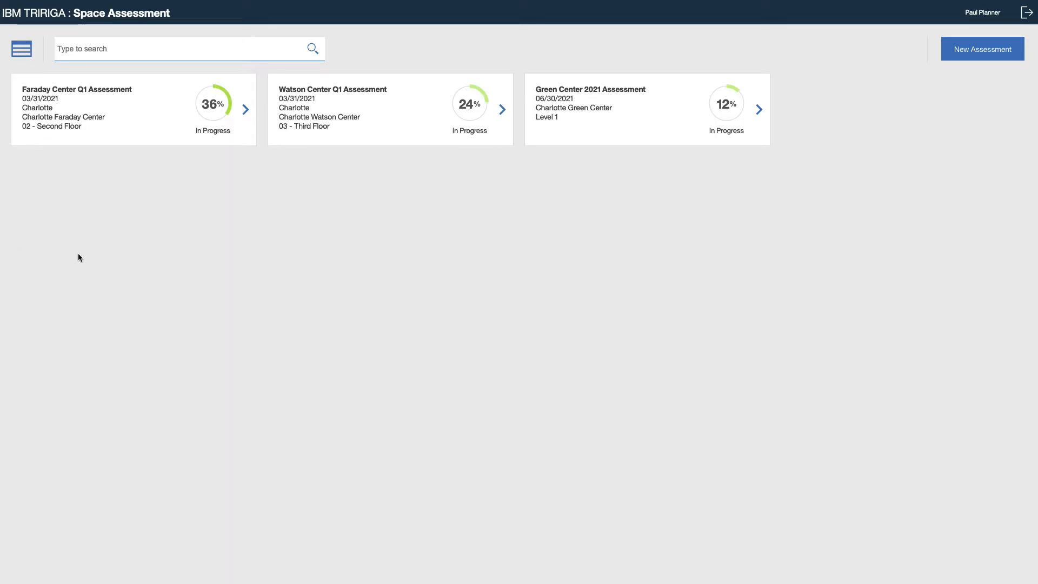
In the Space Assessment app, view the assessments as a table and return to the card view.
{"action": "left_click", "coordinate": [20, 52]}
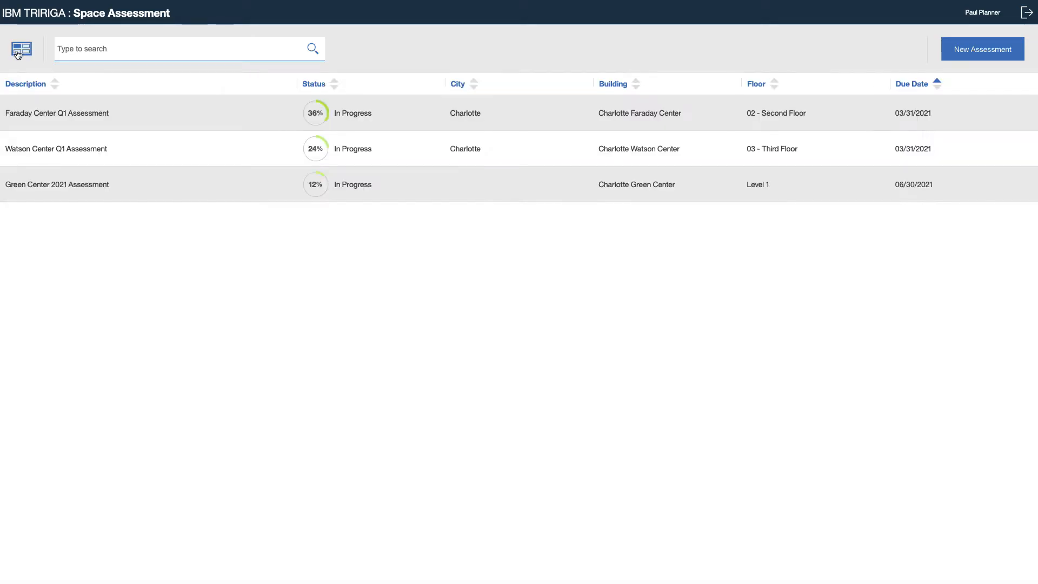
{"action": "left_click", "coordinate": [18, 54]}
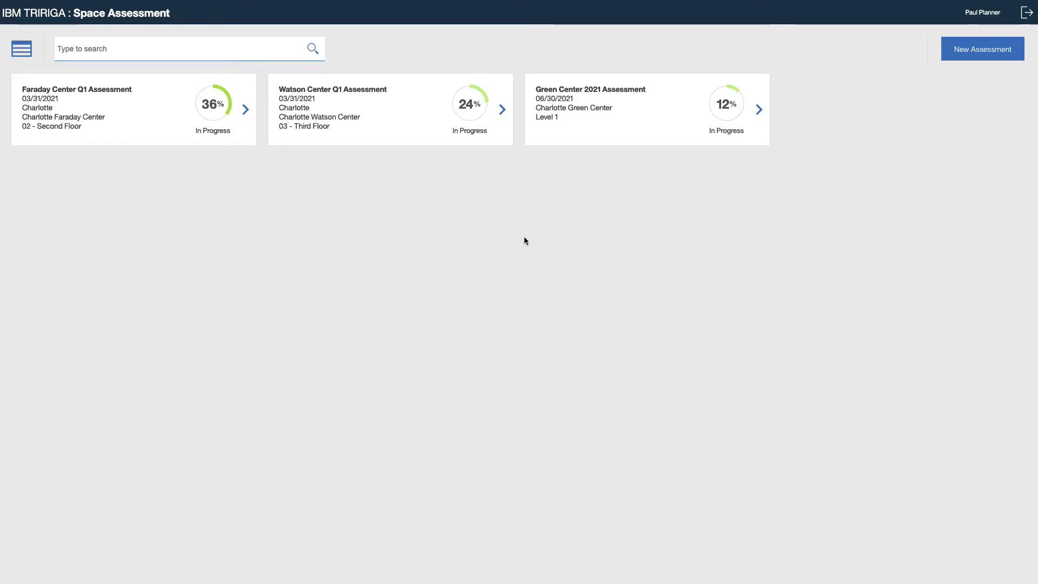
Reload the Space Assessment page to refresh the list of assessments.
{"action": "left_click", "coordinate": [982, 59]}
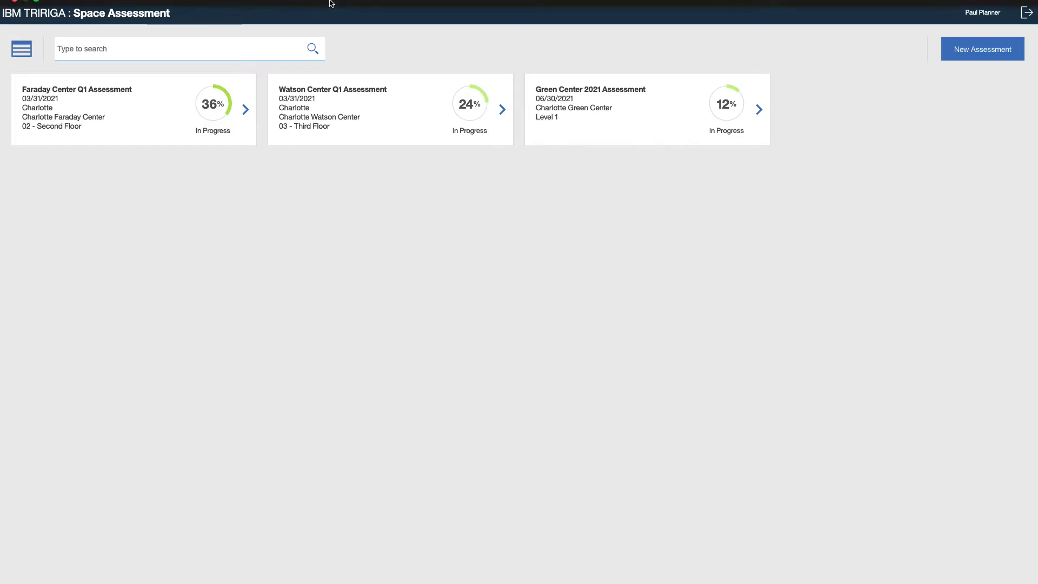
{"action": "mouse_move", "coordinate": [252, 3]}
{"action": "left_click", "coordinate": [123, 6]}
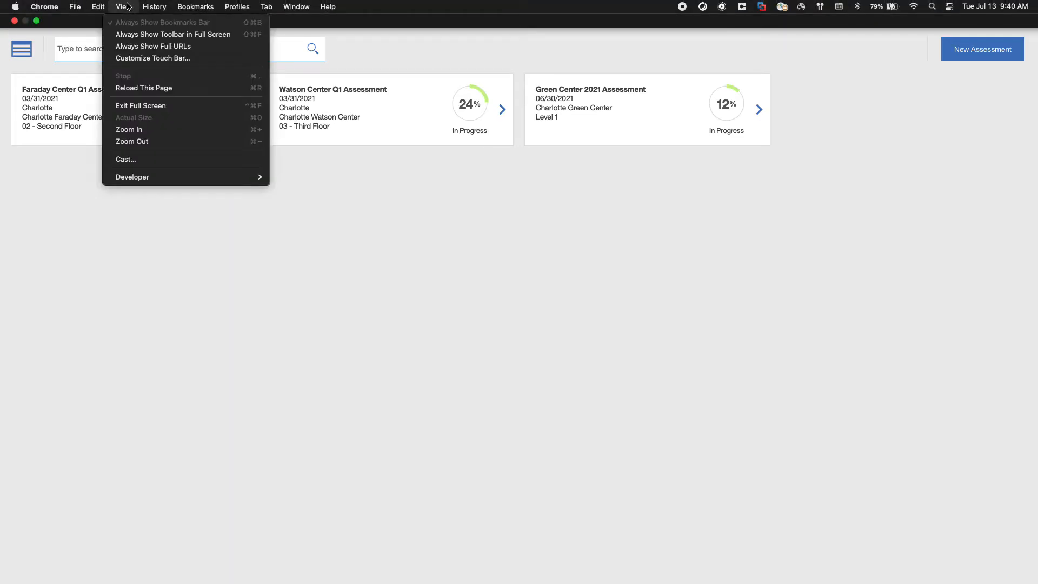
{"action": "left_click", "coordinate": [141, 86]}
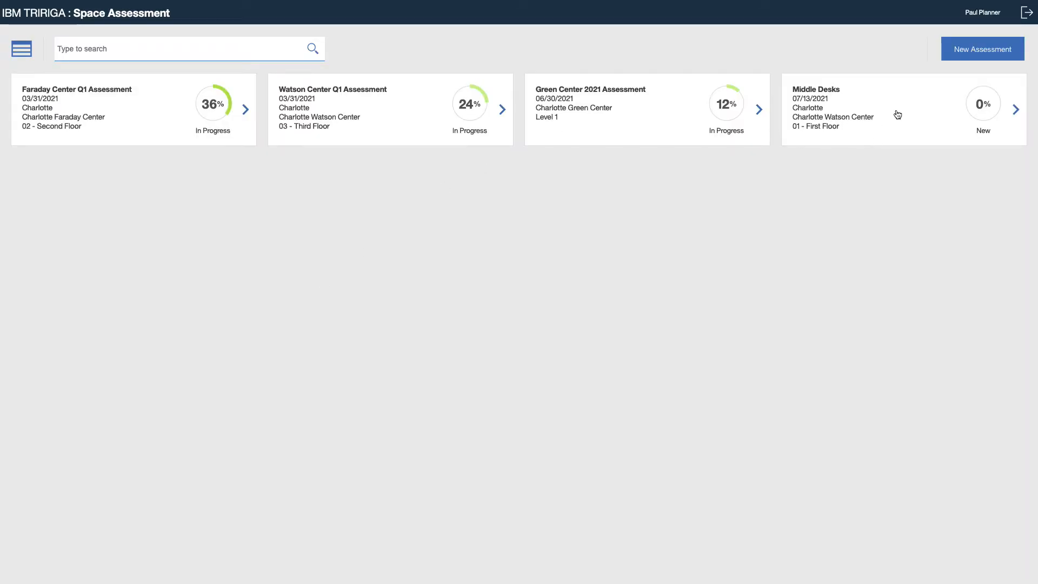
Open the Middle Desks assessment, view its spaces as a list and return to the floor plan.
{"action": "left_click", "coordinate": [898, 114]}
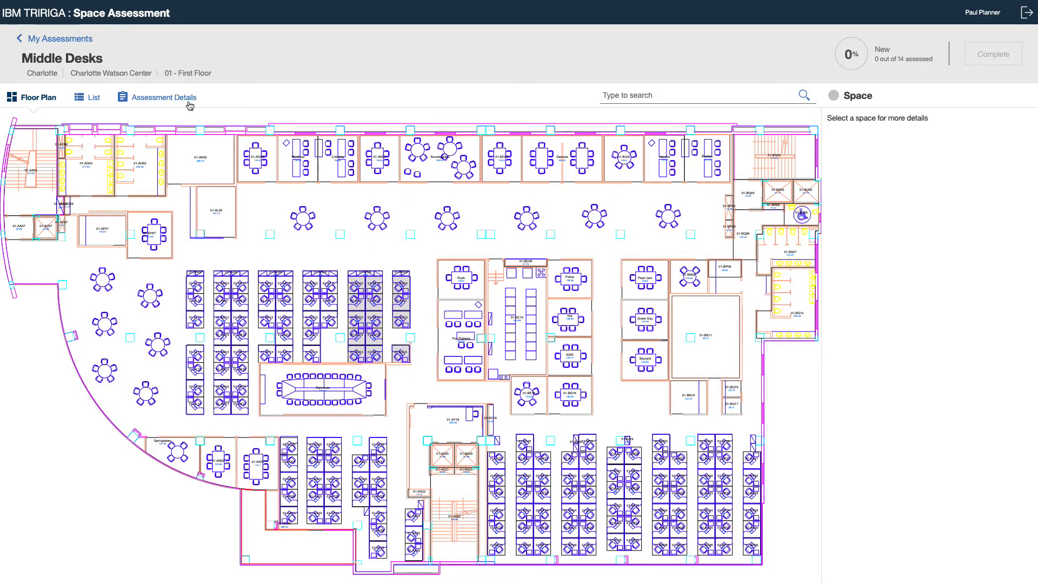
{"action": "left_click", "coordinate": [94, 101]}
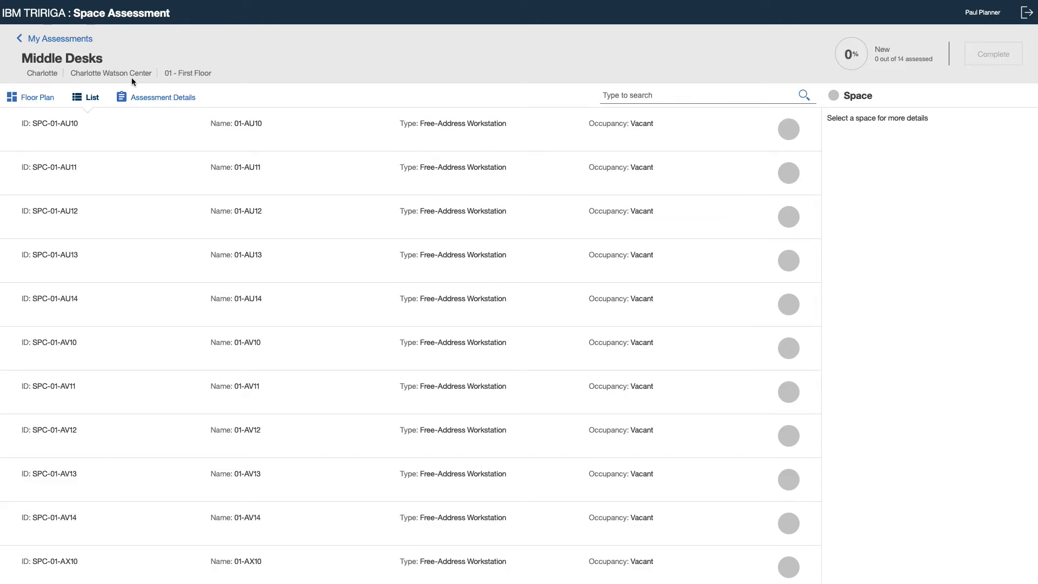
{"action": "left_click", "coordinate": [23, 101]}
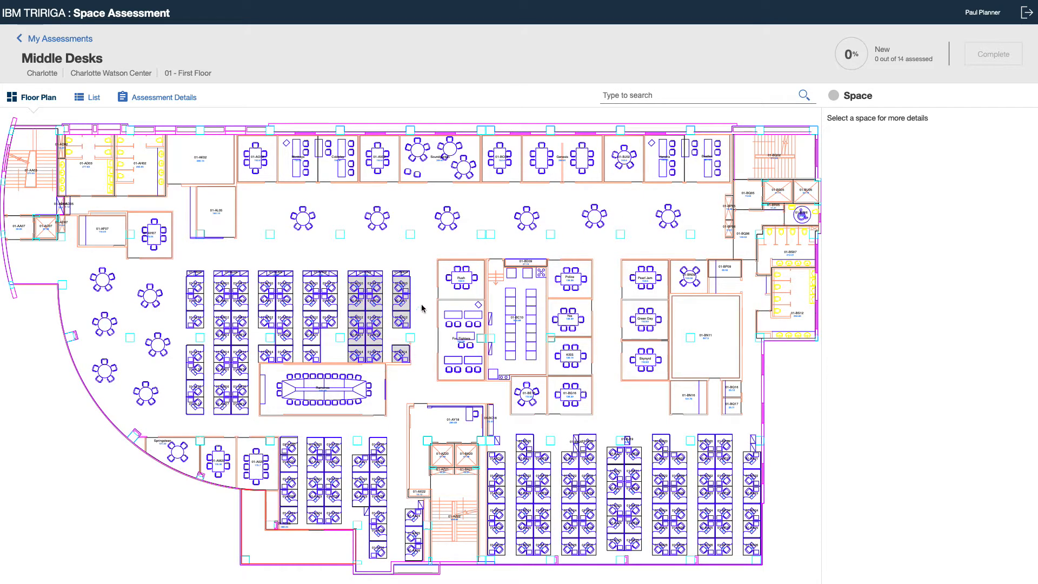
Verify space 01-AX10 and add the Lease Administration employee located in 01-AQ11 to space 01-AX11.
{"action": "left_click", "coordinate": [401, 285]}
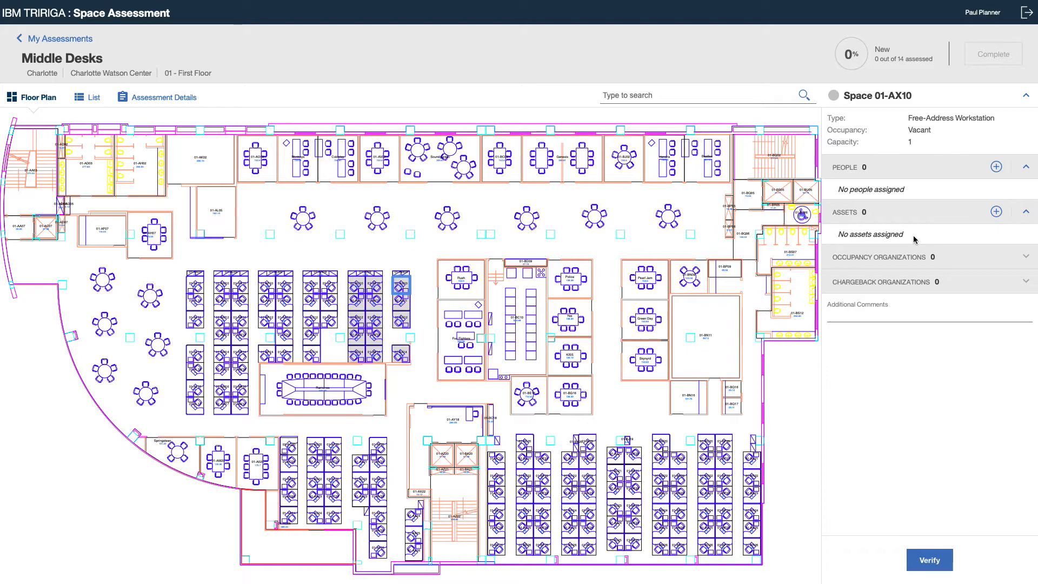
{"action": "left_click", "coordinate": [927, 559]}
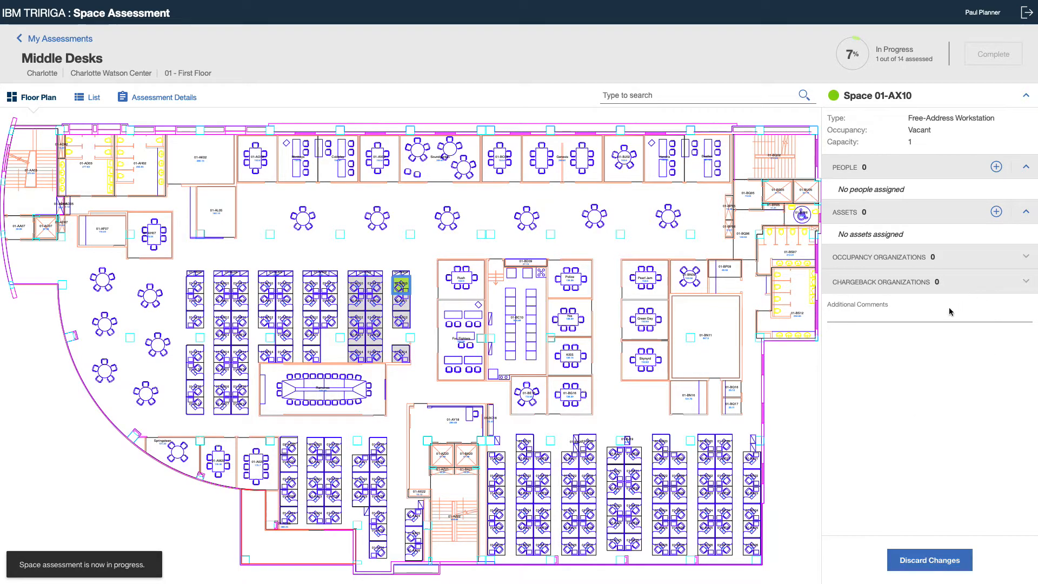
{"action": "left_click", "coordinate": [399, 307]}
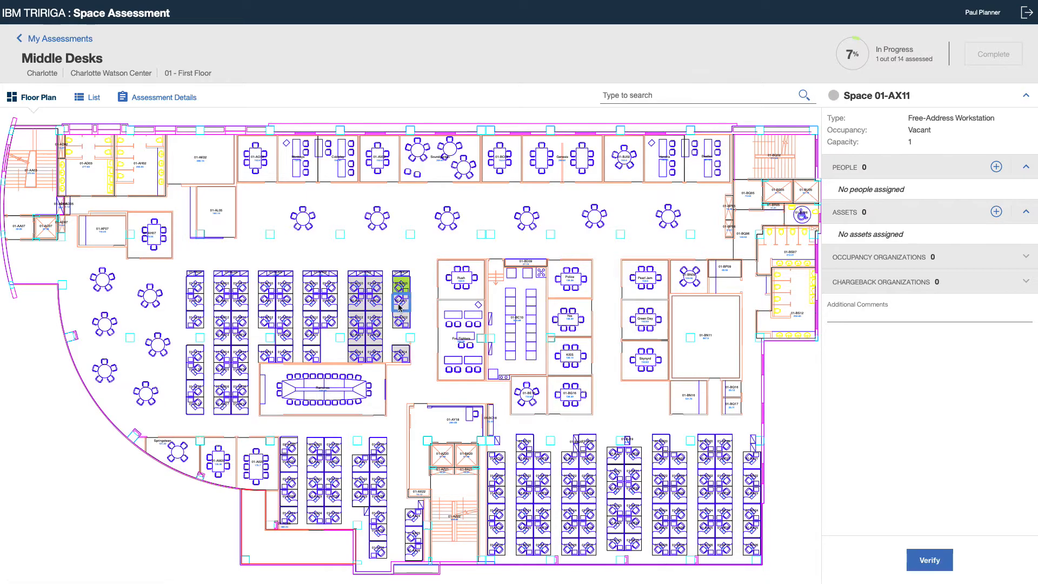
{"action": "left_click", "coordinate": [996, 168]}
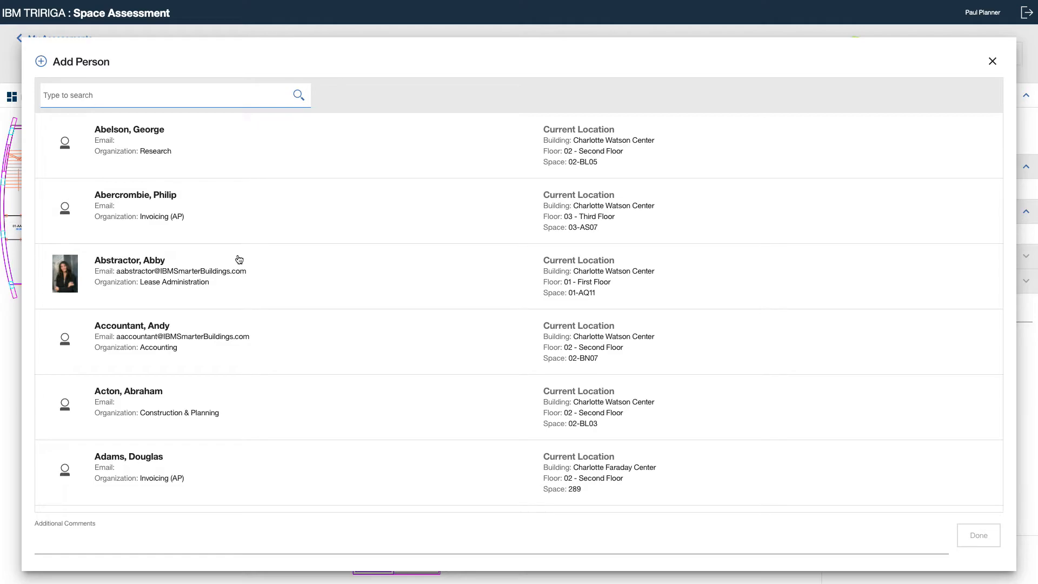
{"action": "left_click", "coordinate": [239, 260]}
{"action": "left_click", "coordinate": [973, 532]}
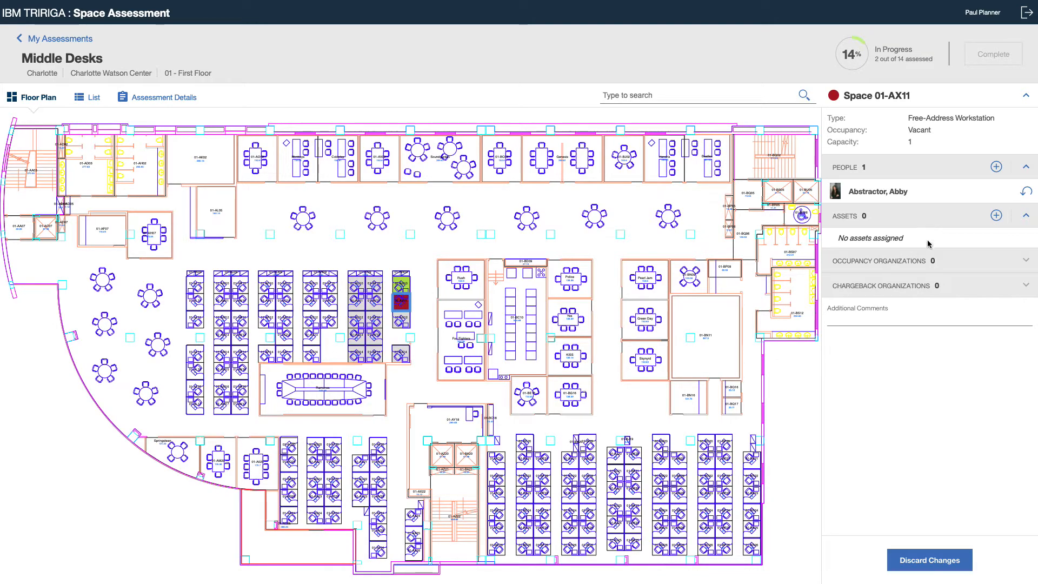
Verify space 01-AX12 and add the asset -Copier-Floor-2277972 to space 01-AX14.
{"action": "left_click", "coordinate": [398, 321]}
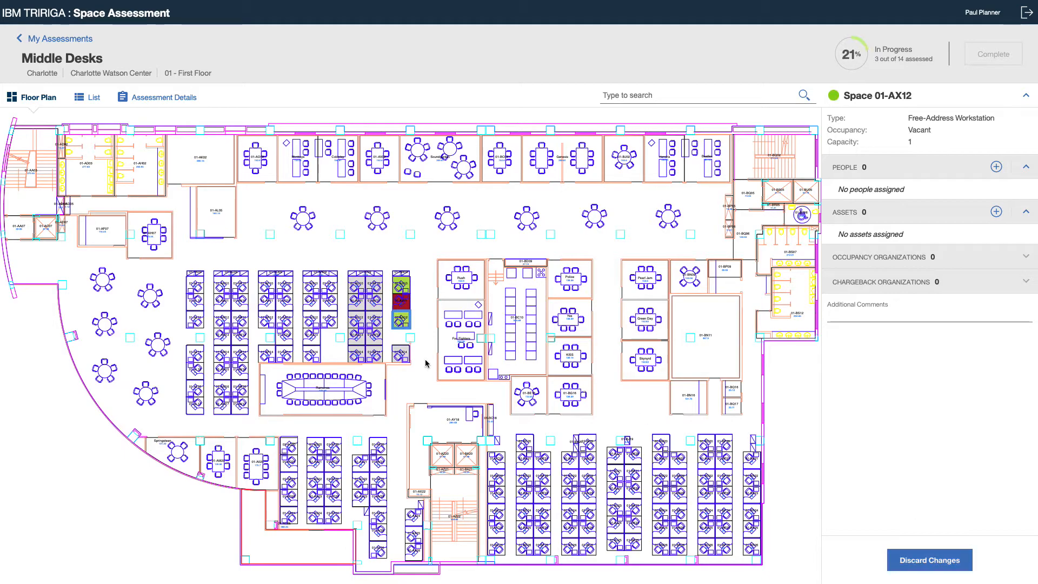
{"action": "left_click", "coordinate": [401, 356]}
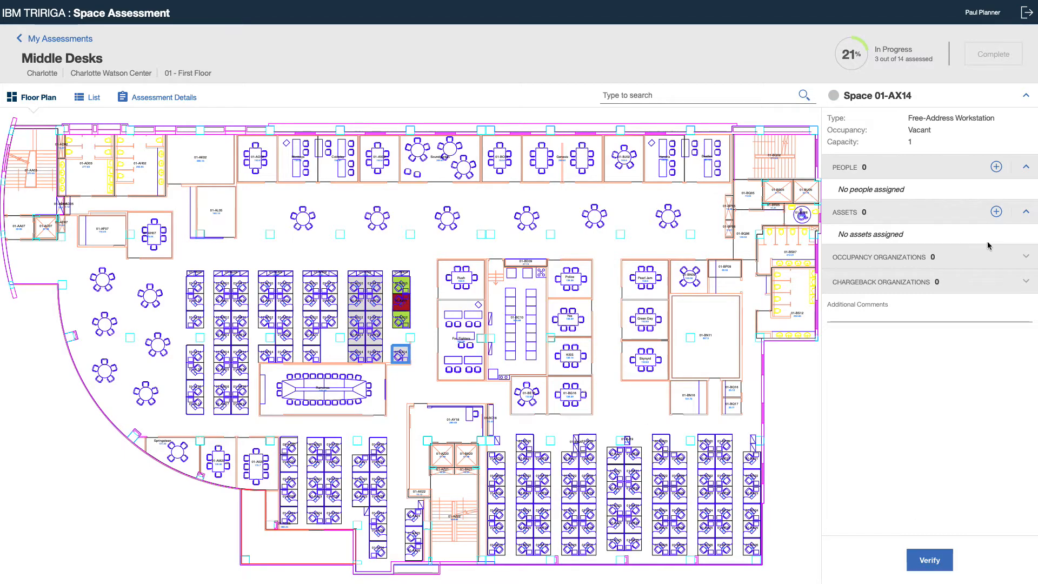
{"action": "left_click", "coordinate": [996, 211]}
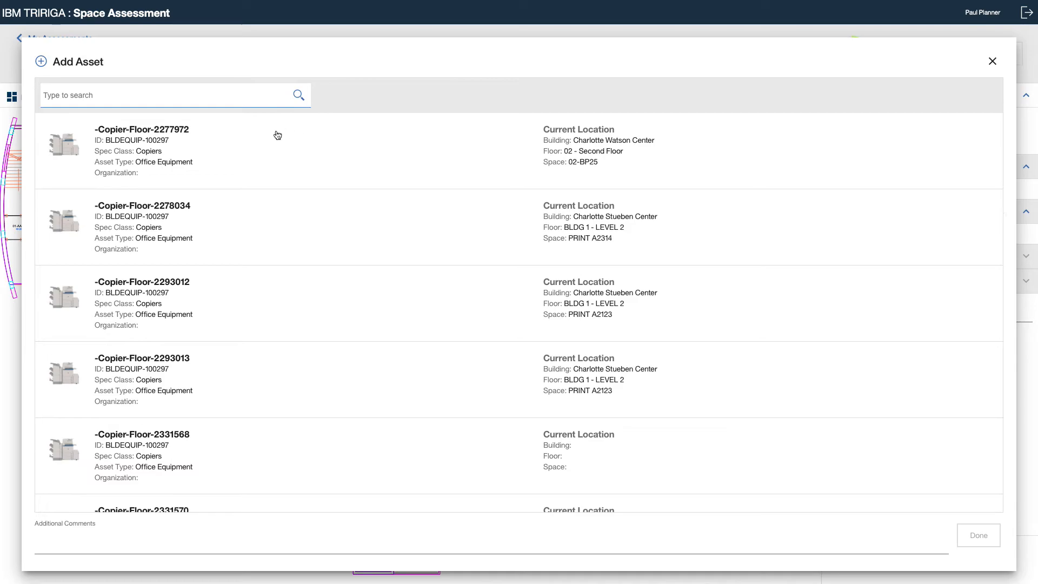
{"action": "left_click", "coordinate": [214, 151]}
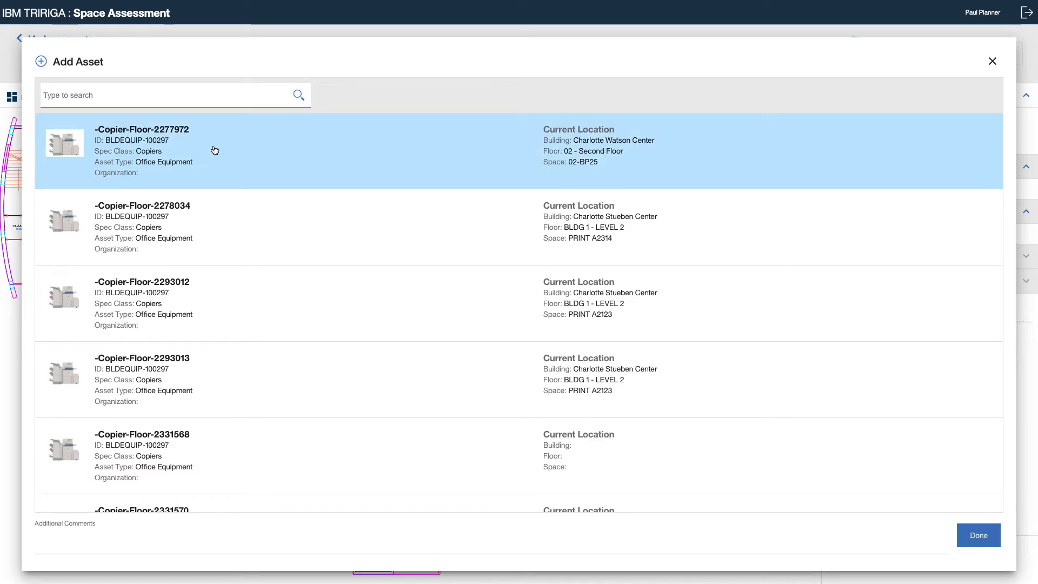
{"action": "left_click", "coordinate": [979, 537]}
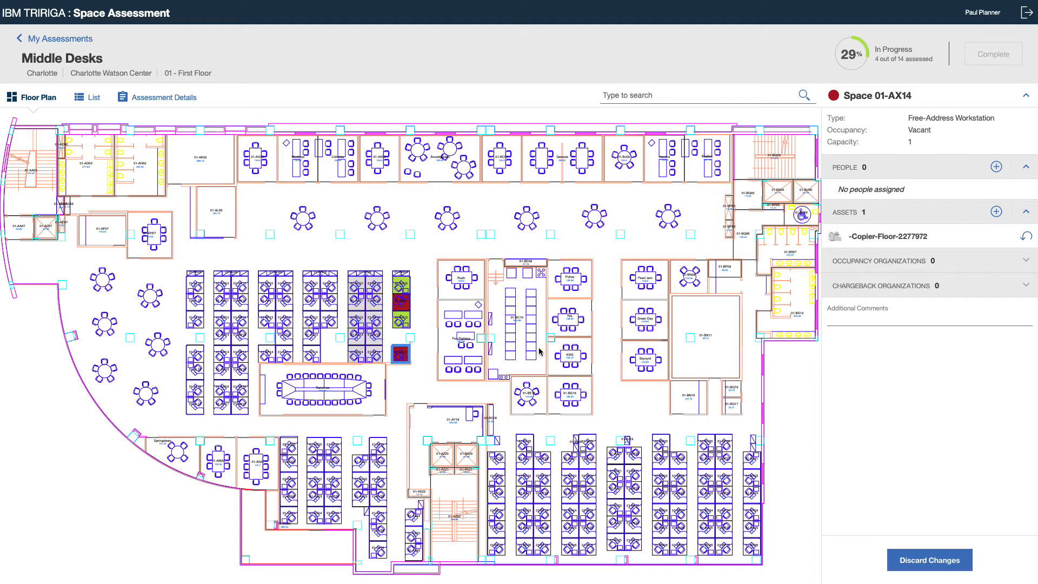
Verify the five workstations 01-AV10 through 01-AV14 on the floor plan.
{"action": "left_click", "coordinate": [374, 287]}
{"action": "left_click", "coordinate": [934, 560]}
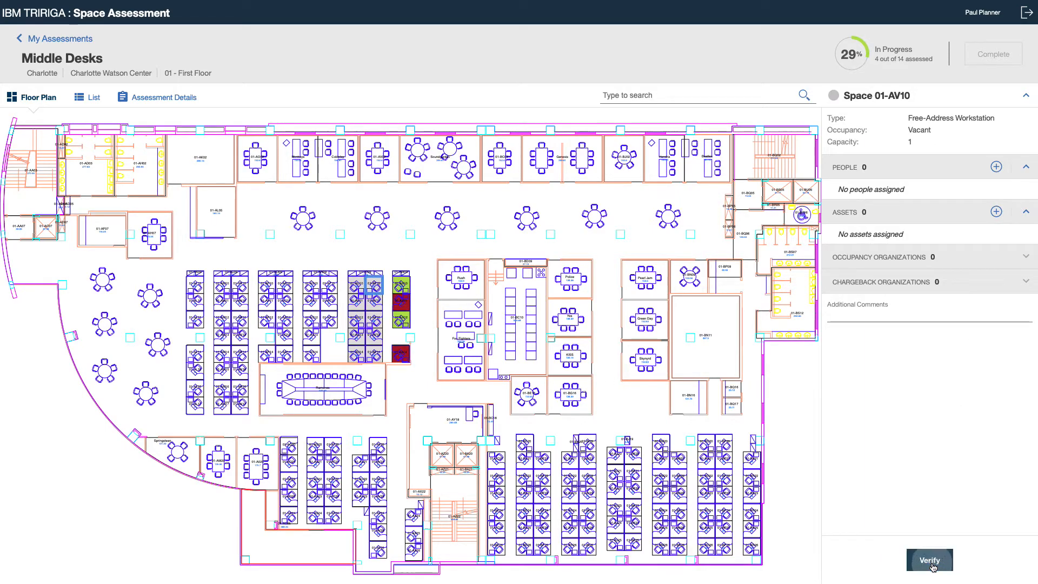
{"action": "left_click", "coordinate": [379, 305]}
{"action": "left_click", "coordinate": [925, 558]}
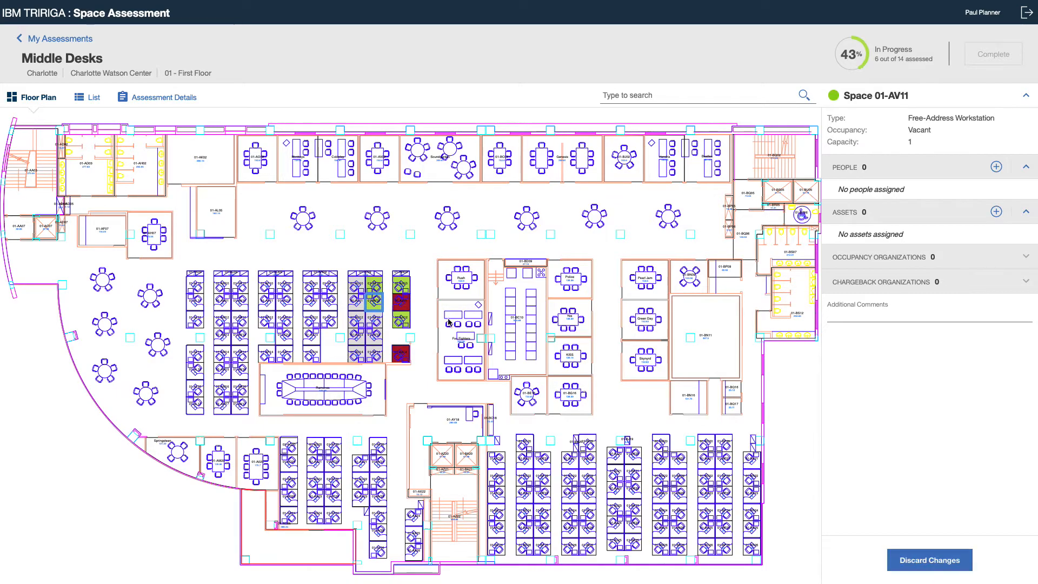
{"action": "left_click", "coordinate": [374, 320]}
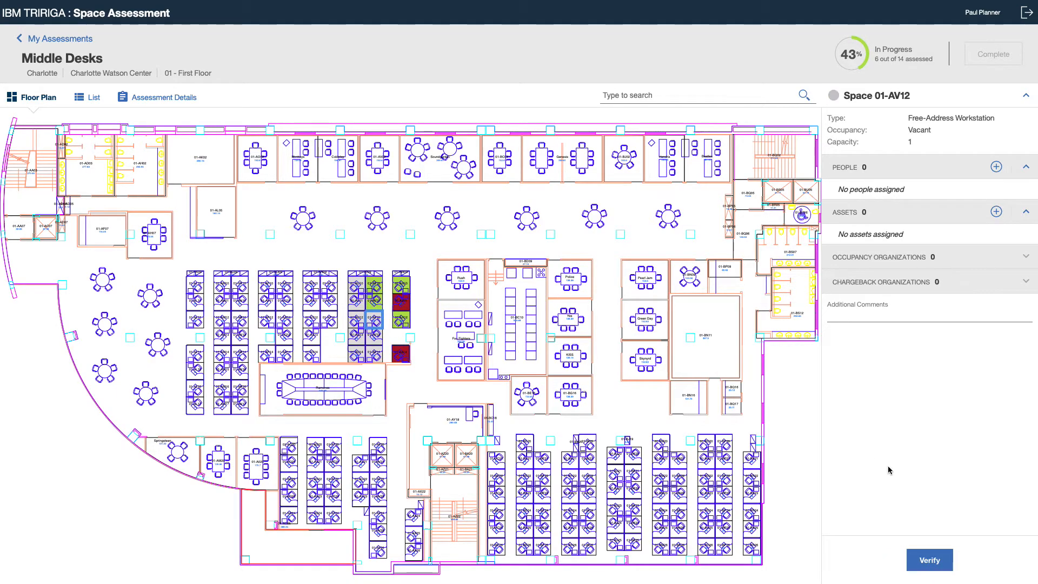
{"action": "left_click", "coordinate": [930, 562]}
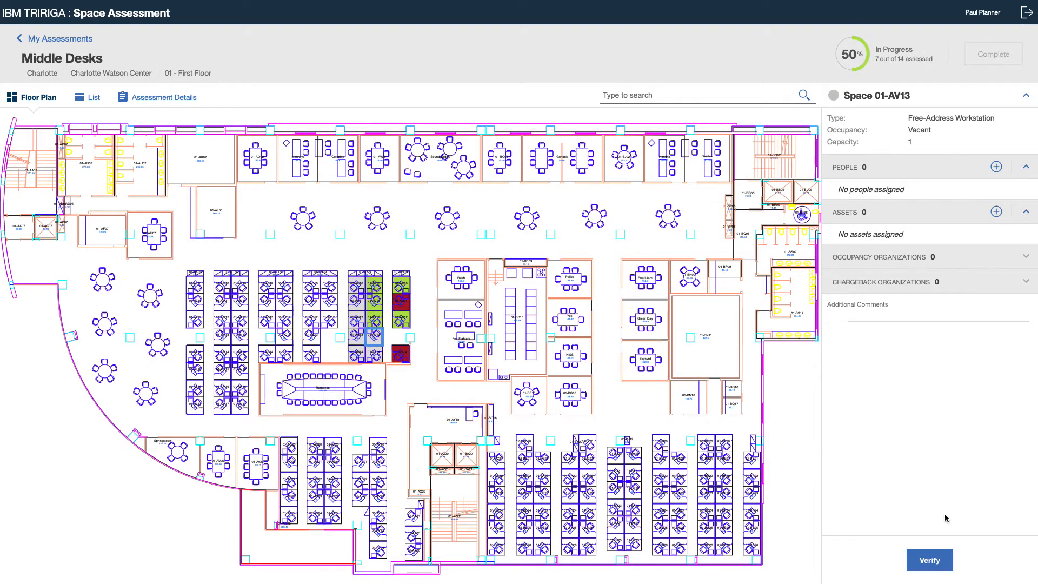
{"action": "left_click", "coordinate": [929, 560]}
{"action": "left_click", "coordinate": [383, 359]}
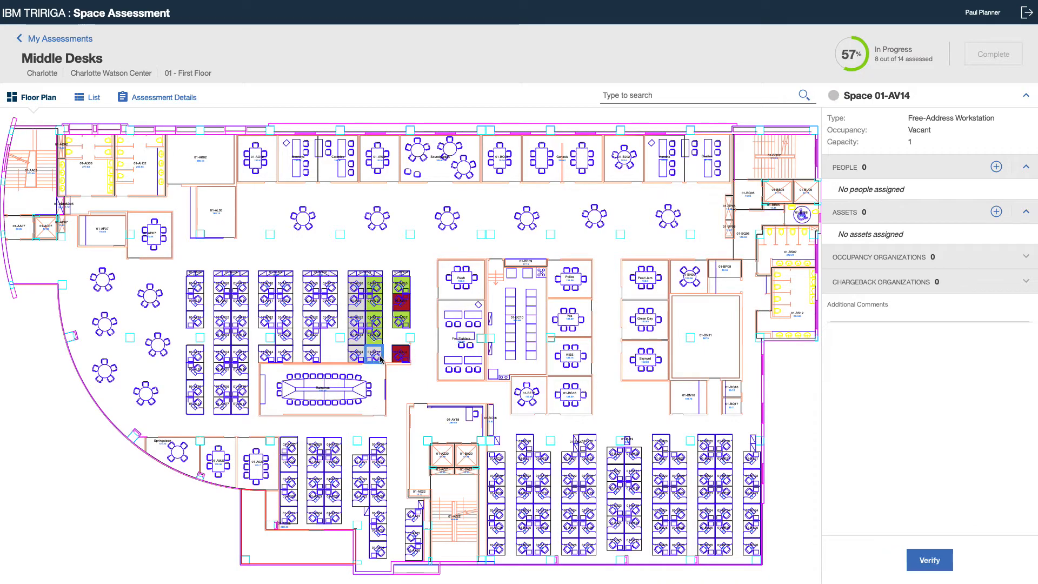
{"action": "left_click", "coordinate": [930, 560]}
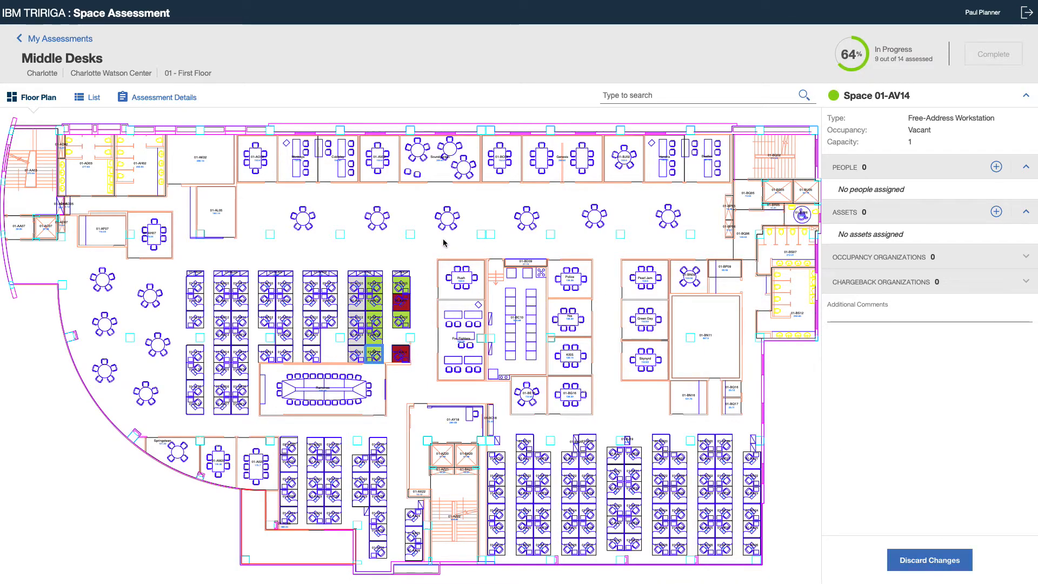
Verify the five workstations 01-AU10 through 01-AU14 on the floor plan.
{"action": "left_click", "coordinate": [362, 285]}
{"action": "left_click", "coordinate": [940, 564]}
{"action": "left_click", "coordinate": [355, 302]}
{"action": "left_click", "coordinate": [932, 550]}
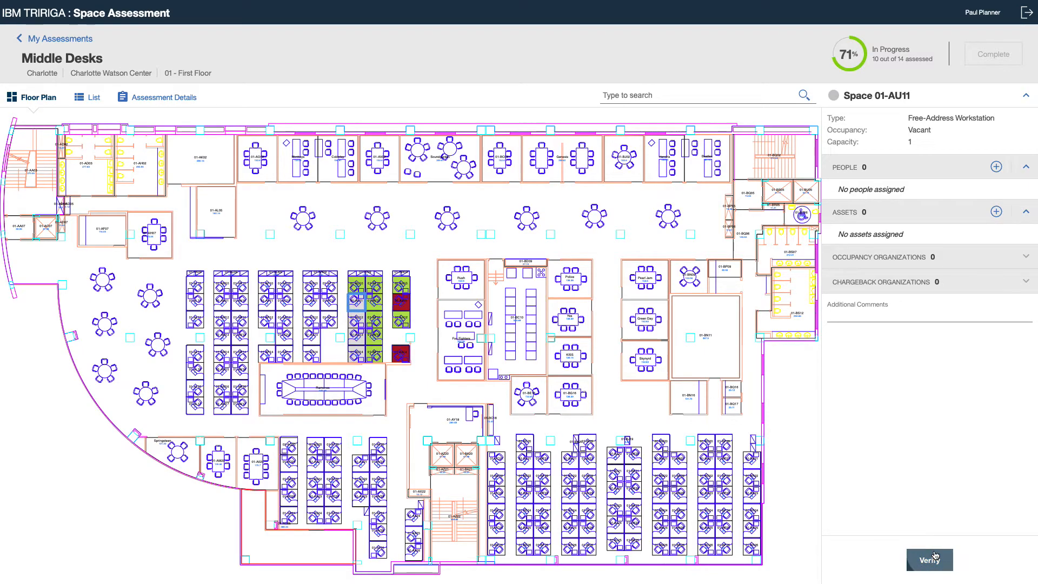
{"action": "left_click", "coordinate": [924, 554]}
{"action": "left_click", "coordinate": [353, 334]}
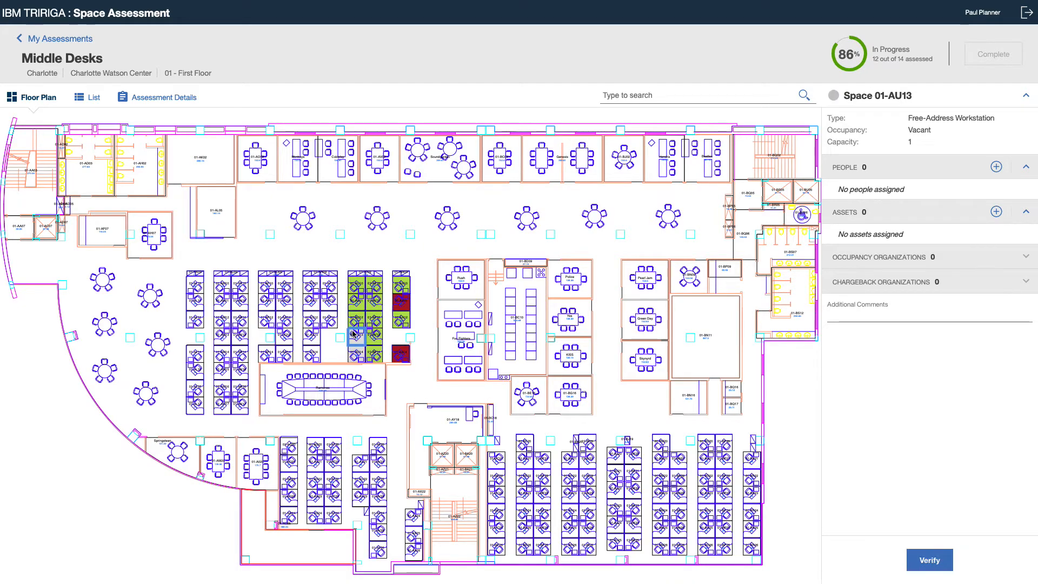
{"action": "left_click", "coordinate": [928, 559]}
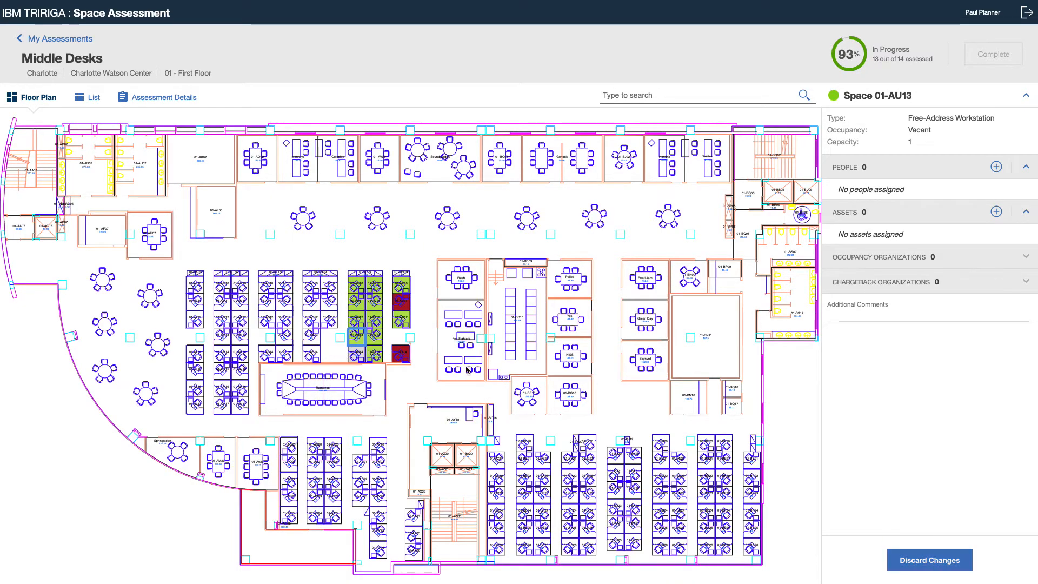
{"action": "left_click", "coordinate": [361, 355]}
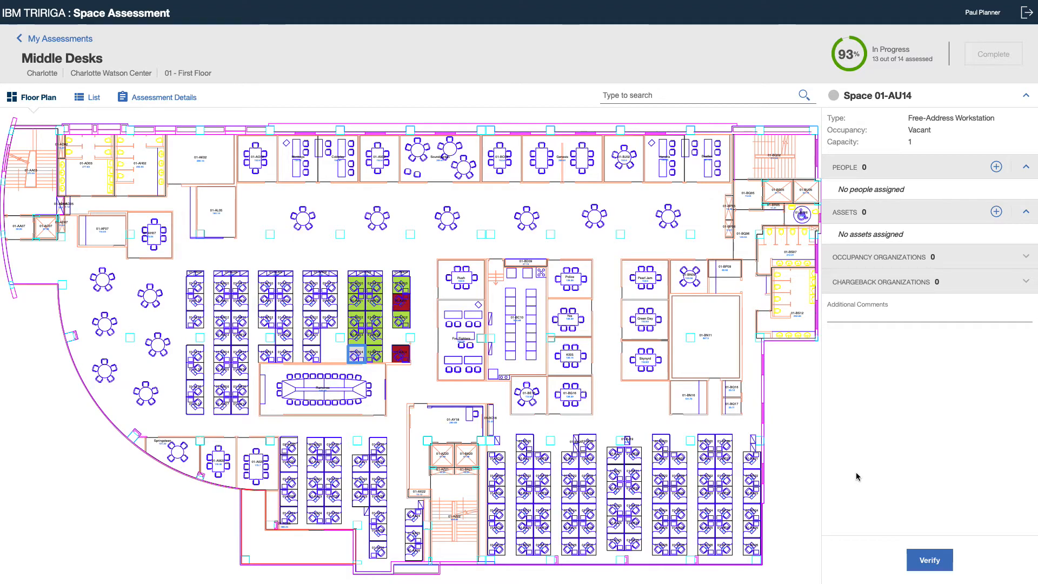
{"action": "left_click", "coordinate": [929, 559]}
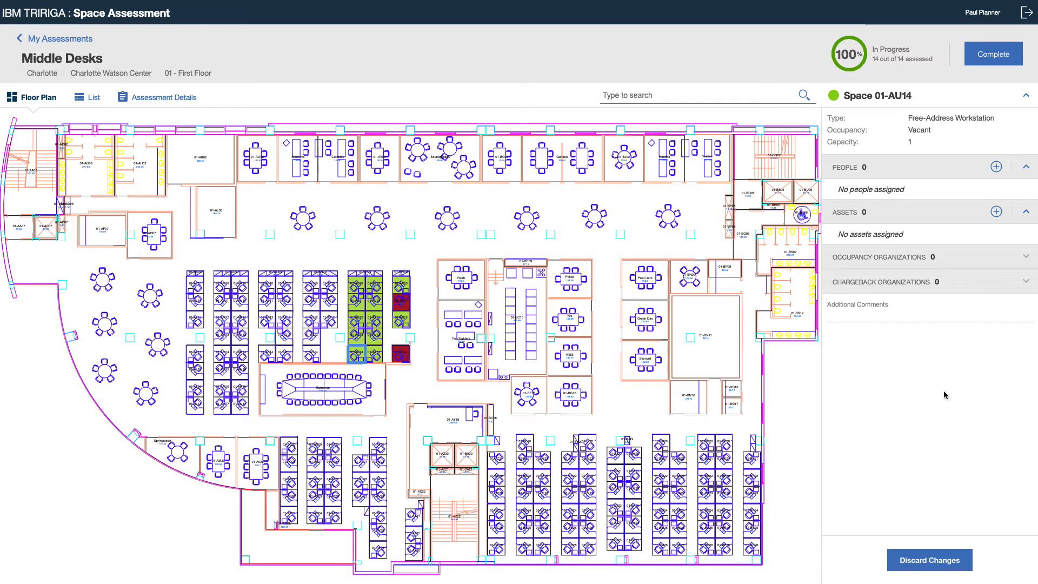
Review the assessed spaces in the list and the assessment details, including the action recorded for space 01-AX11.
{"action": "left_click", "coordinate": [100, 97]}
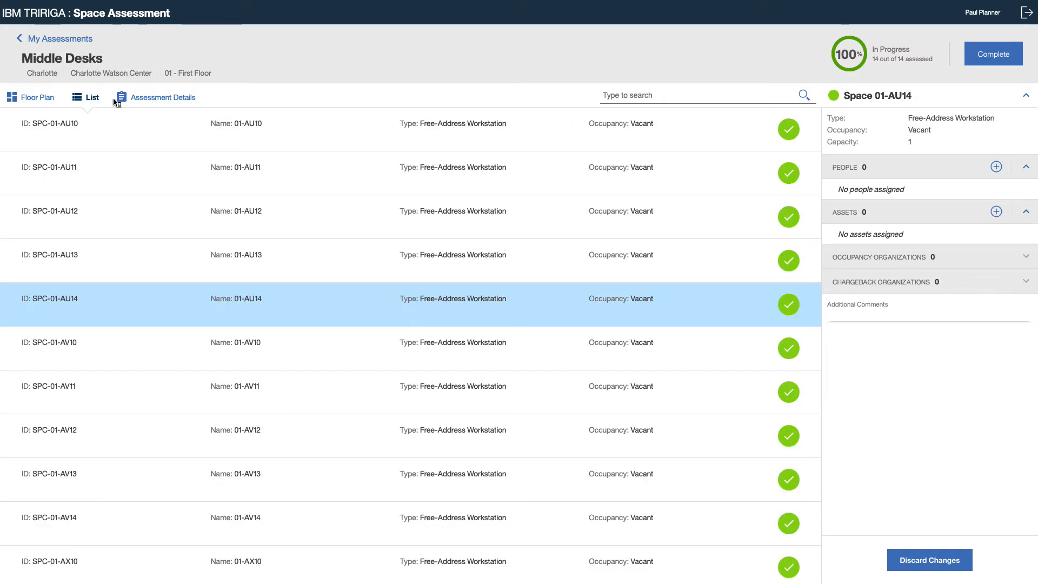
{"action": "scroll", "coordinate": [669, 332], "scroll_direction": "down", "scroll_amount": 3}
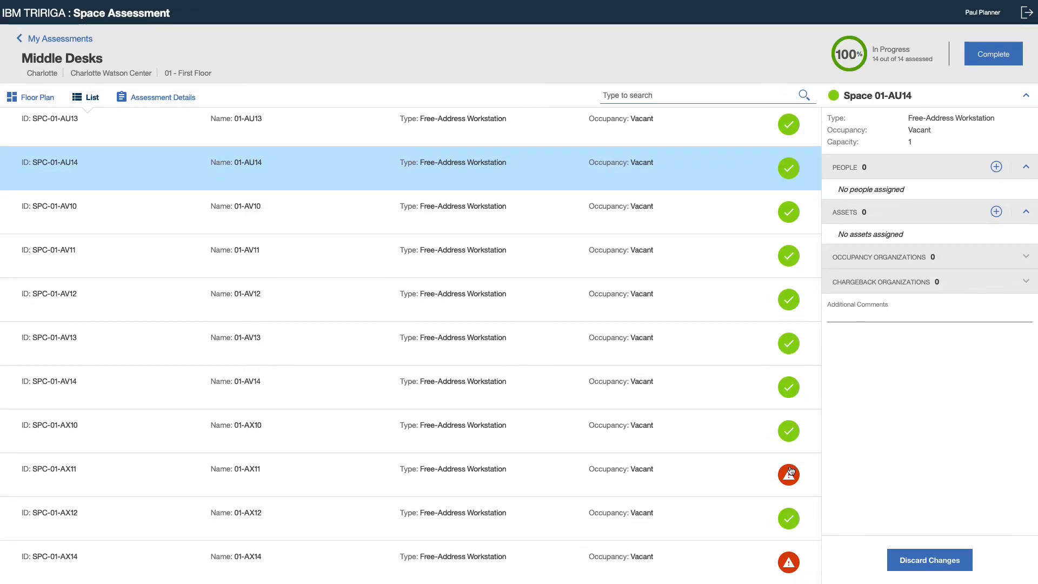
{"action": "scroll", "coordinate": [790, 470], "scroll_direction": "up", "scroll_amount": 3}
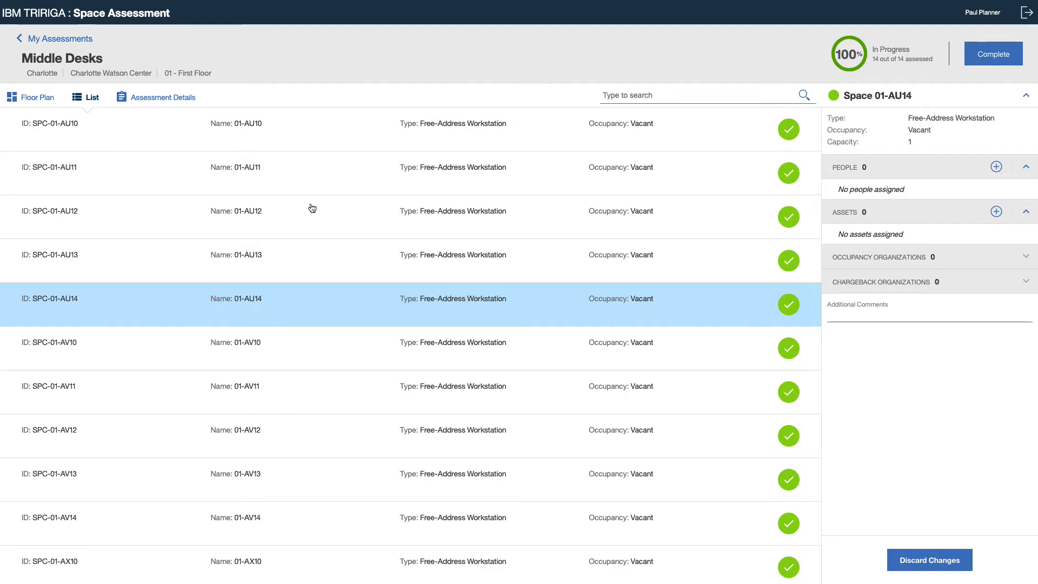
{"action": "left_click", "coordinate": [168, 98]}
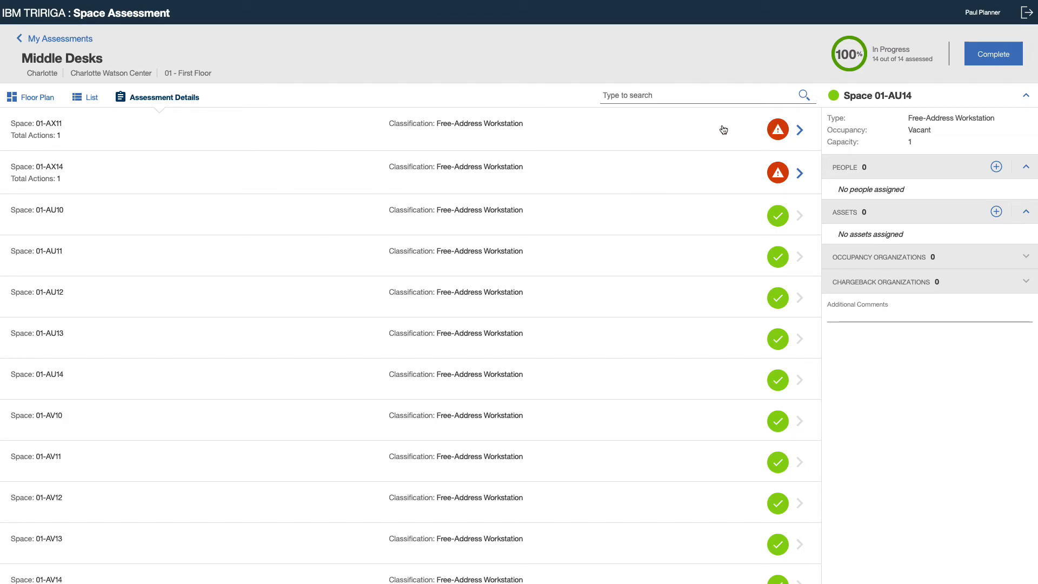
{"action": "left_click", "coordinate": [802, 137]}
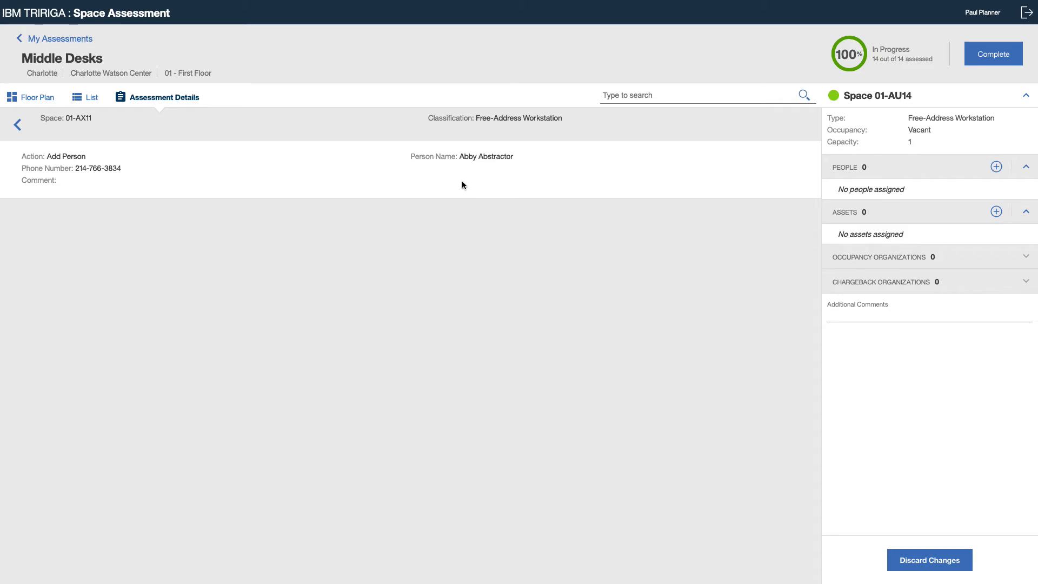
{"action": "left_click", "coordinate": [17, 125]}
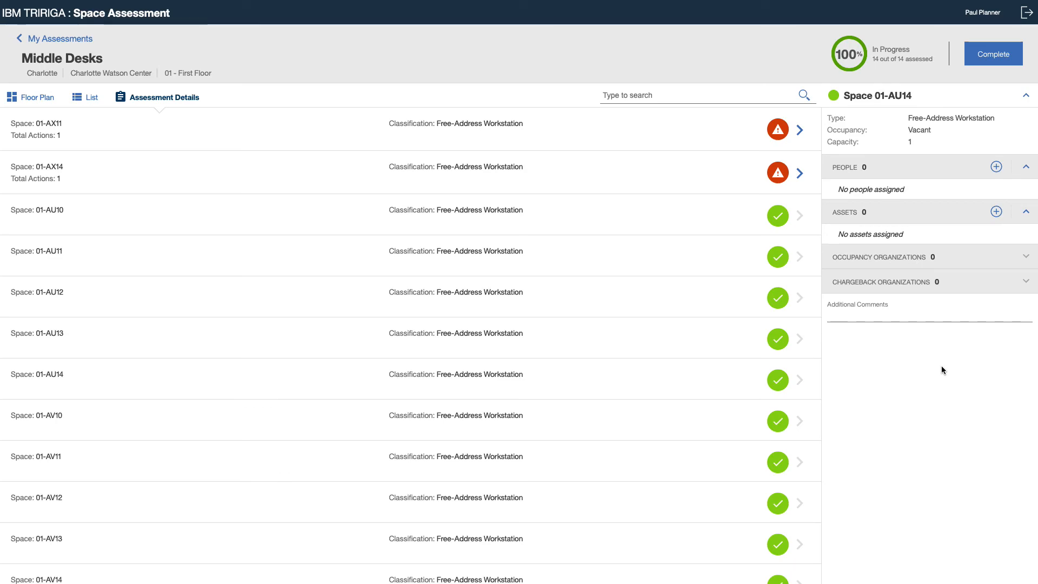
Complete the Middle Desks assessment, accepting that it can no longer be changed.
{"action": "left_click", "coordinate": [992, 63]}
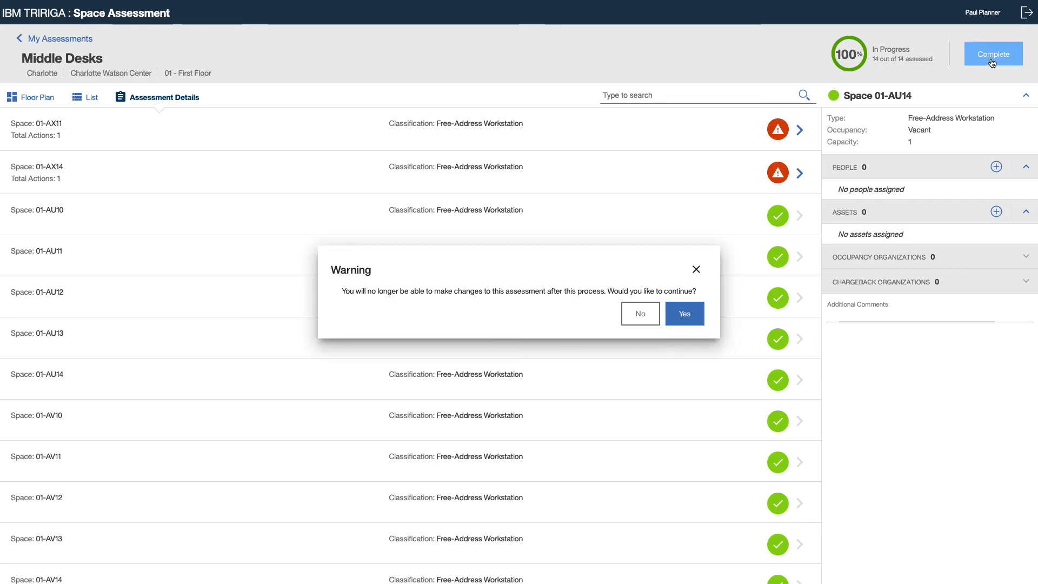
{"action": "left_click", "coordinate": [689, 312]}
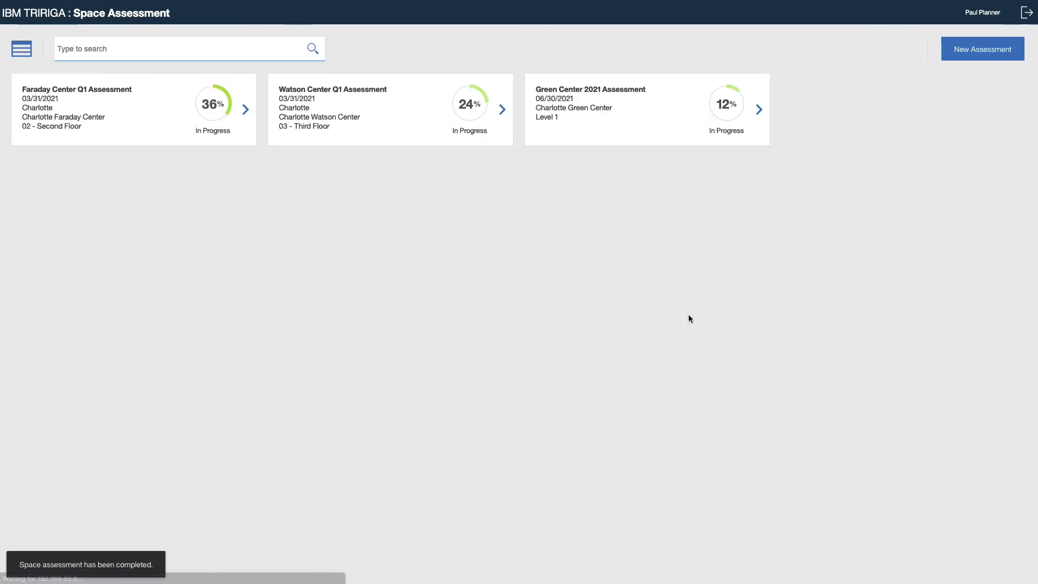